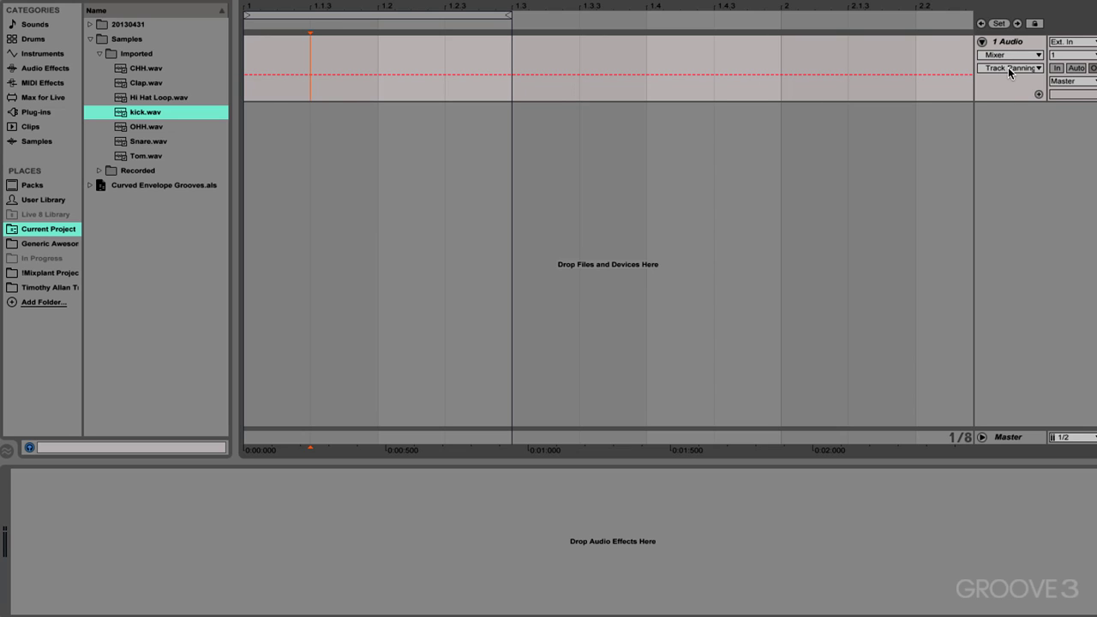
Draw a rising Track Panning automation ramp on 1 Audio between about 1.1.2 and 1.1.4 and bend it into a curve.
click(282, 75)
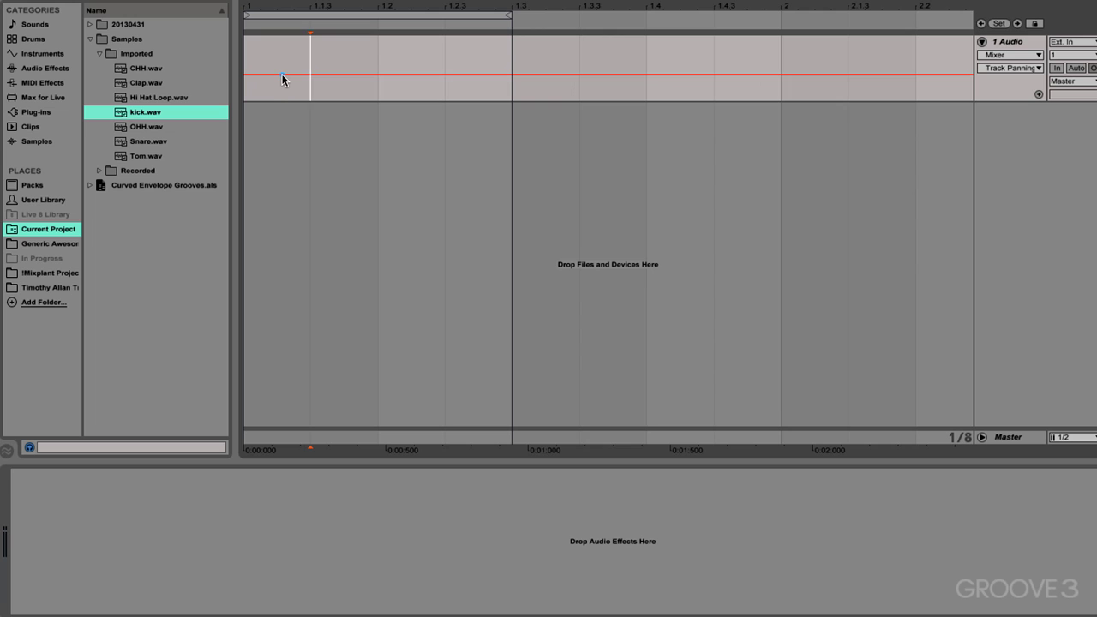
click(283, 76)
drag(331, 74, 345, 49)
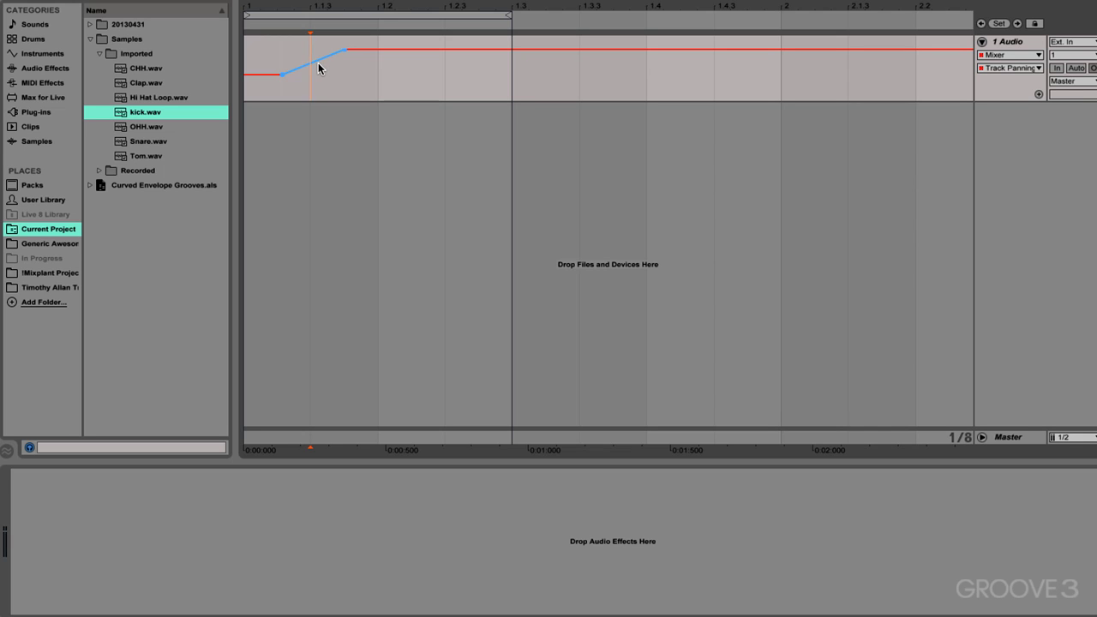
drag(321, 64, 321, 67)
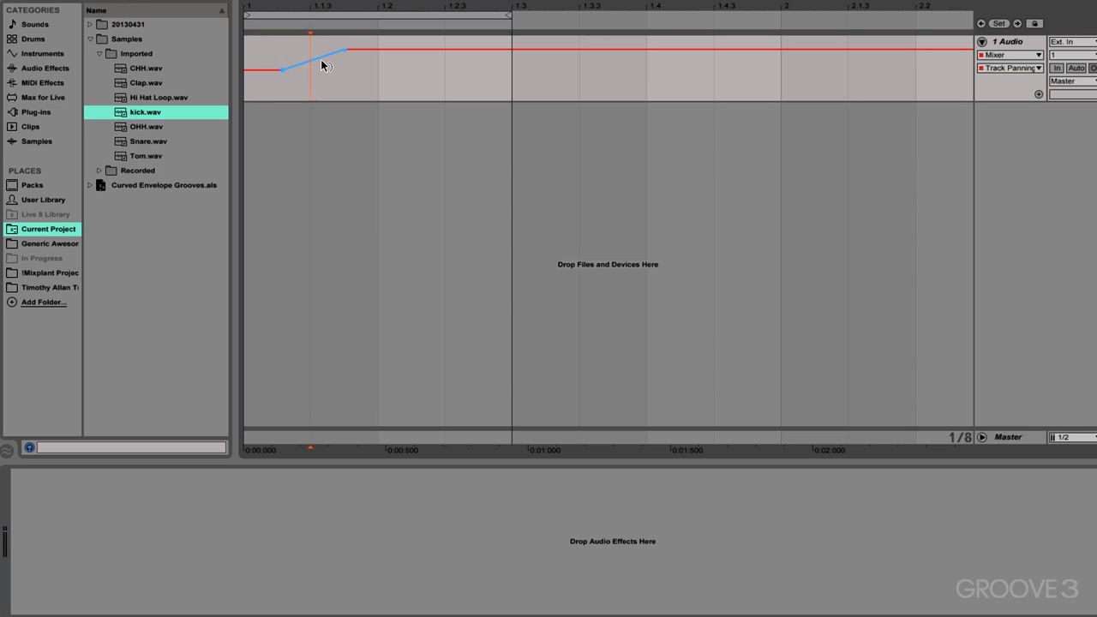
mouse_move(323, 65)
mouse_down()
mouse_move(323, 49)
mouse_move(322, 70)
mouse_up()
Clear all automation envelopes from the 1 Audio track.
right_click(1015, 89)
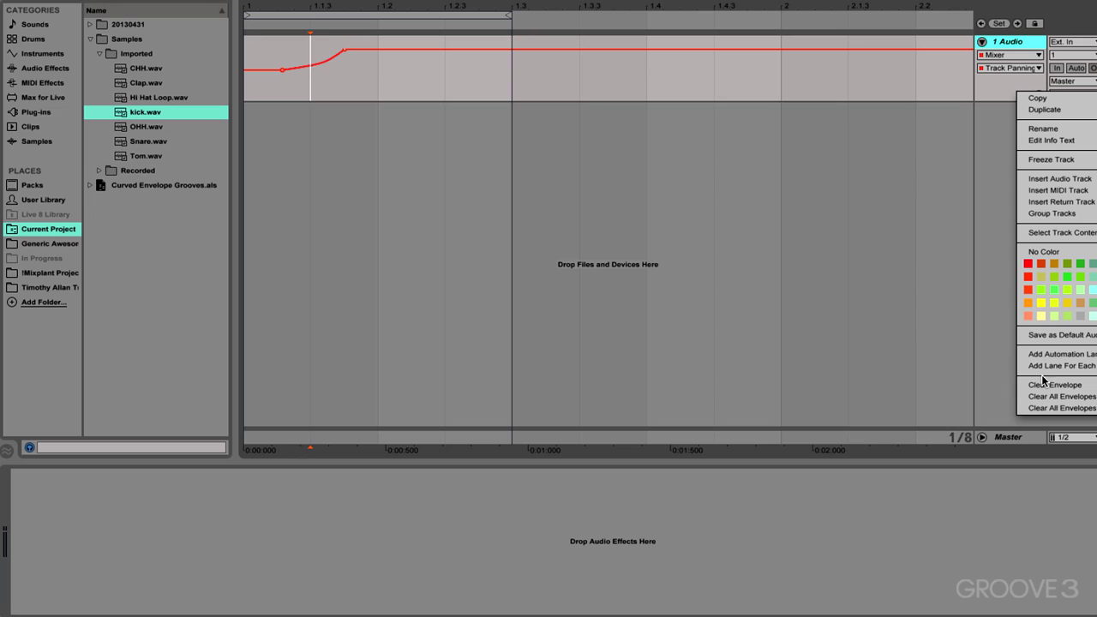
click(1044, 408)
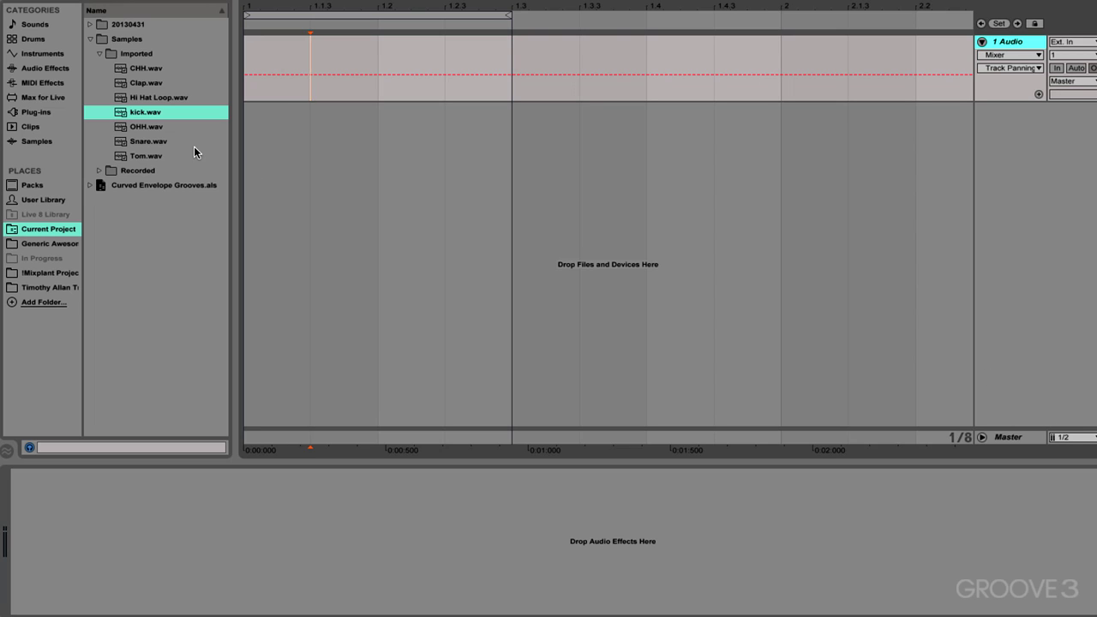
Place kick.wav at the start of 1 Audio, copy it to beat 1.2 and play the loop.
drag(135, 113, 254, 80)
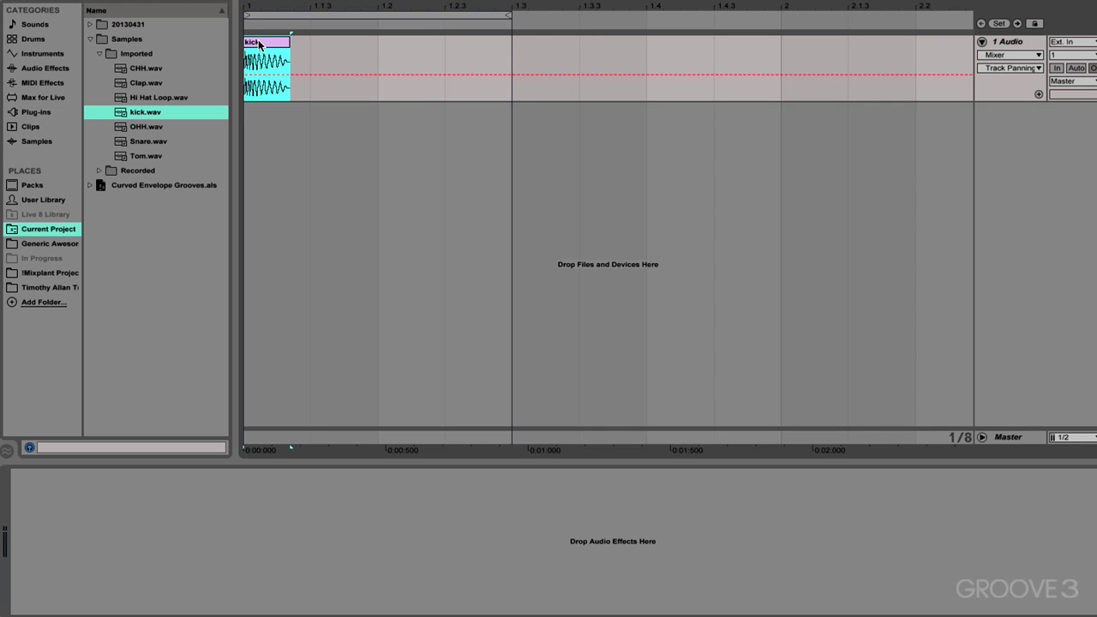
drag(259, 44, 414, 44)
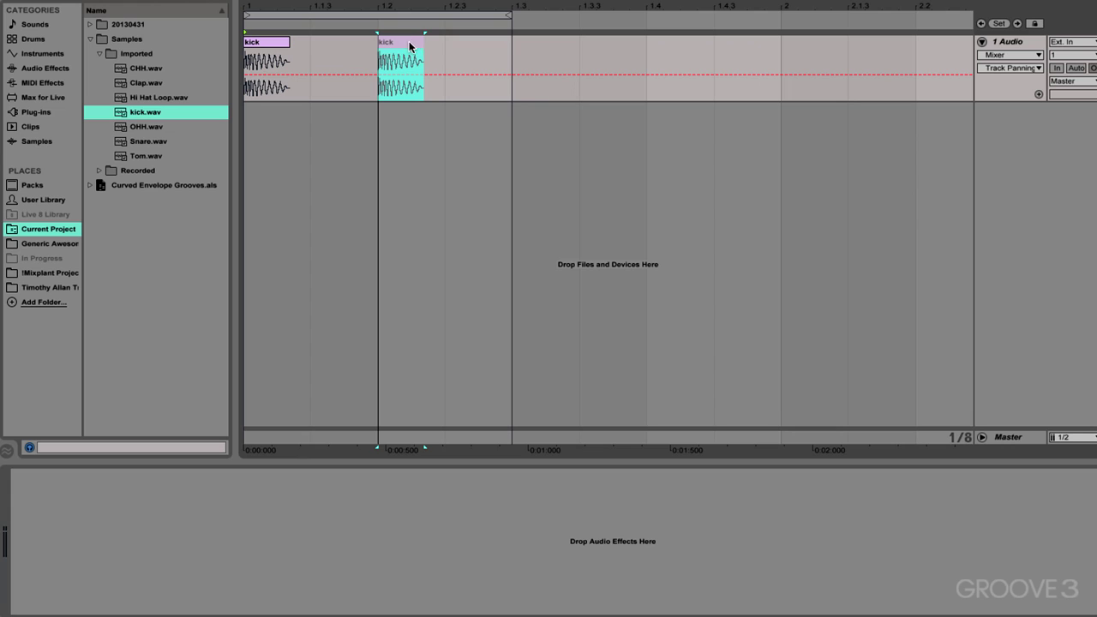
drag(408, 46, 409, 45)
key(space)
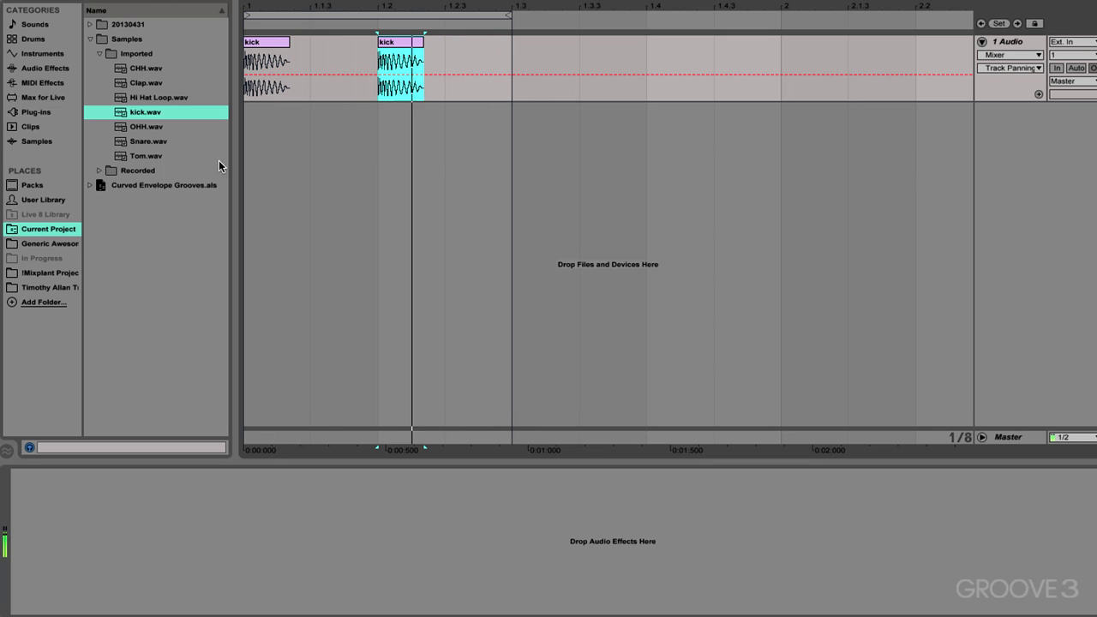
Add Snare.wav at 1.2 on a new track and CHH.wav hits at 1, 1.1.3, 1.2 and 1.2.3 on another new track.
click(138, 142)
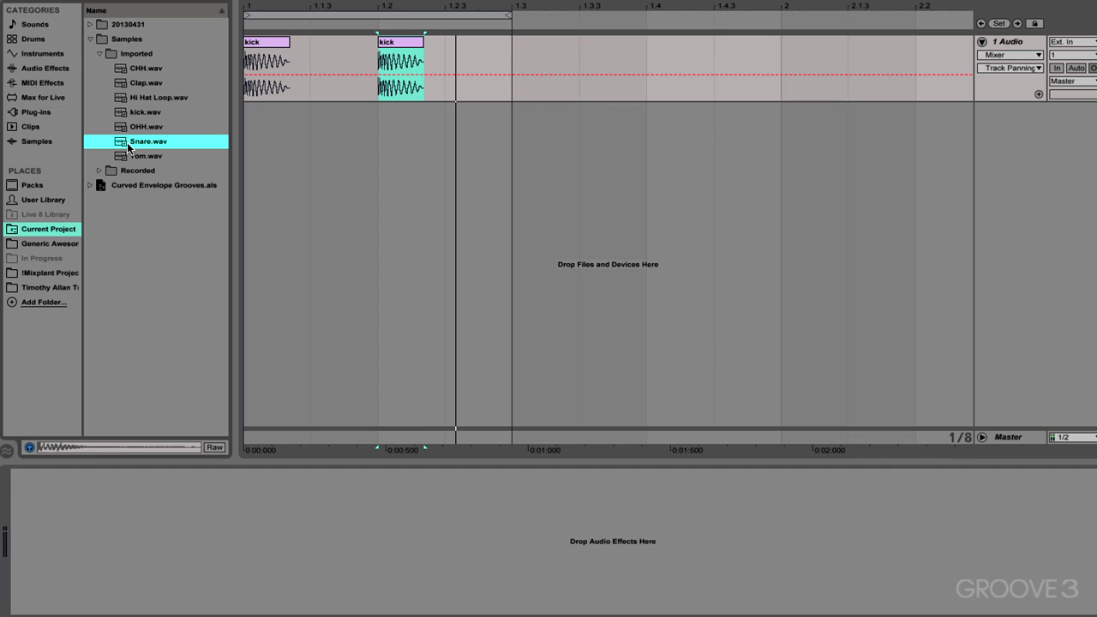
drag(128, 148, 387, 169)
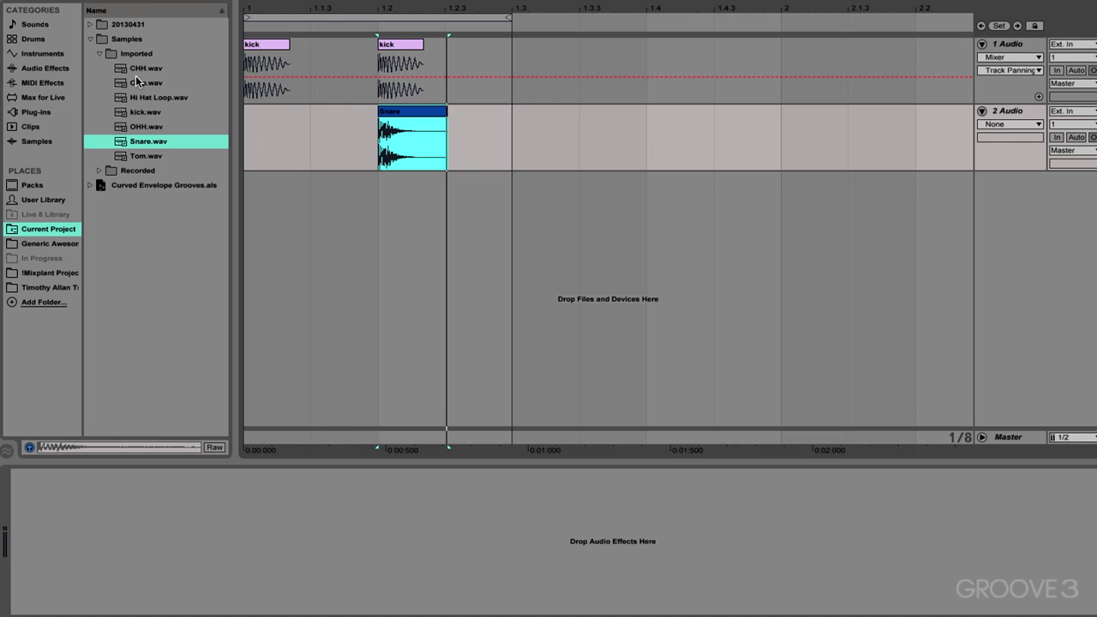
drag(136, 72, 477, 181)
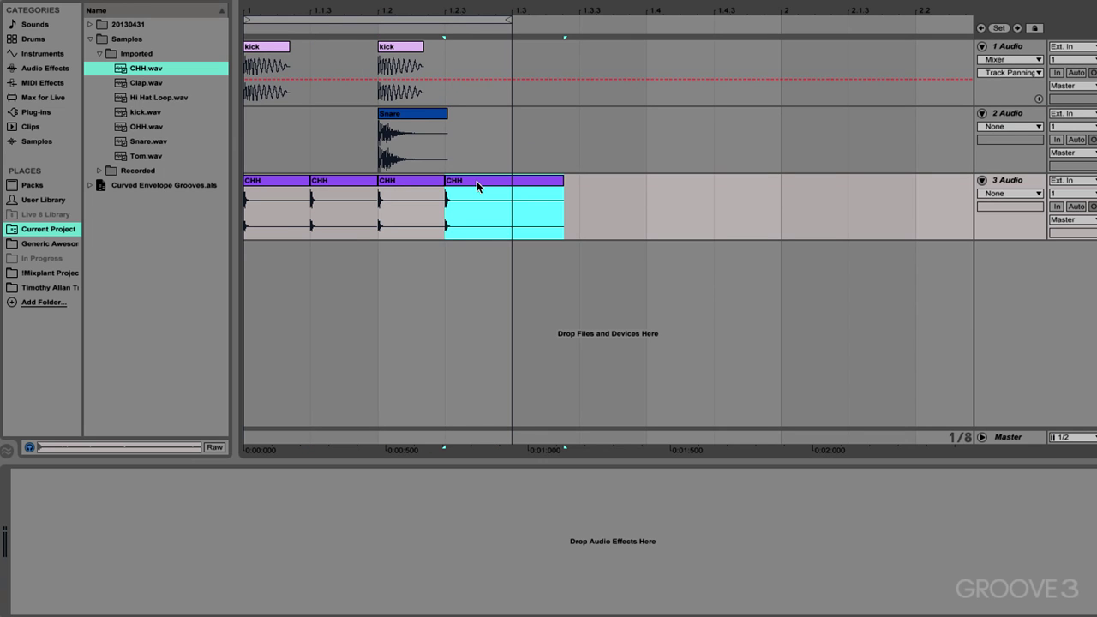
key(space)
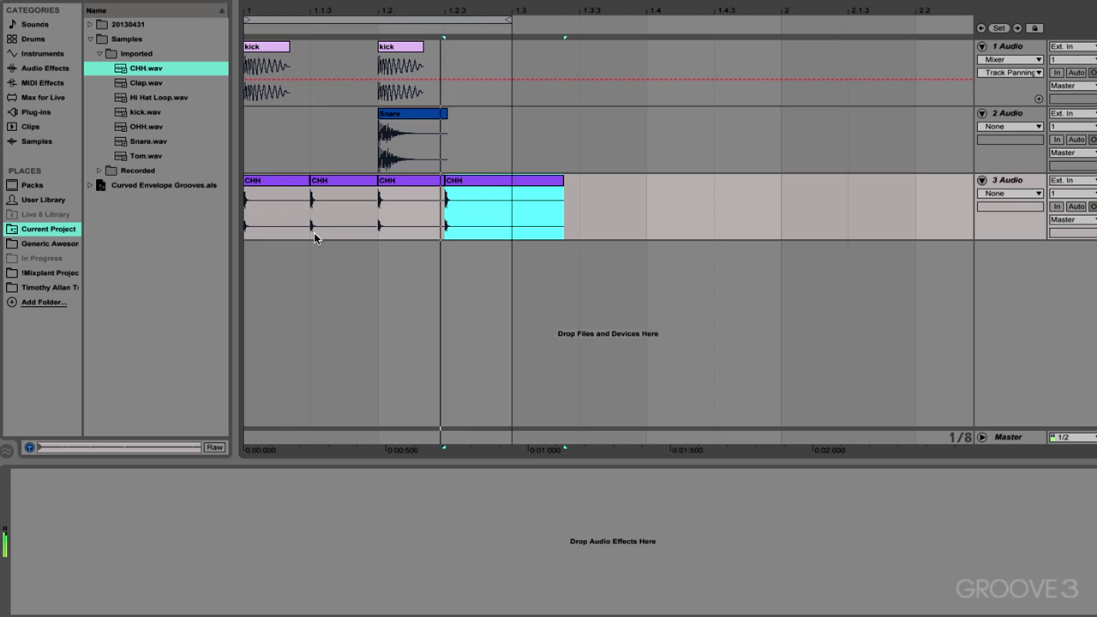
Place OHH.wav at 1.1.3 and 1.2.3 on 3 Audio and delete the leftover CHH clip pieces behind them.
click(143, 83)
click(135, 128)
drag(136, 129, 435, 184)
click(504, 181)
key(Delete)
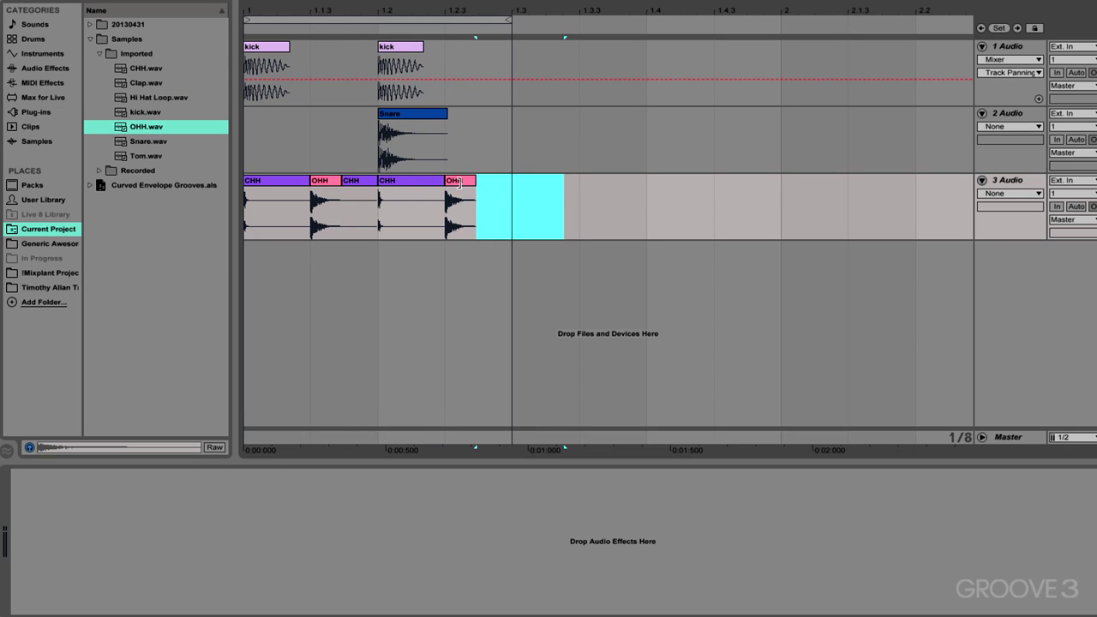
click(359, 181)
key(Delete)
key(space)
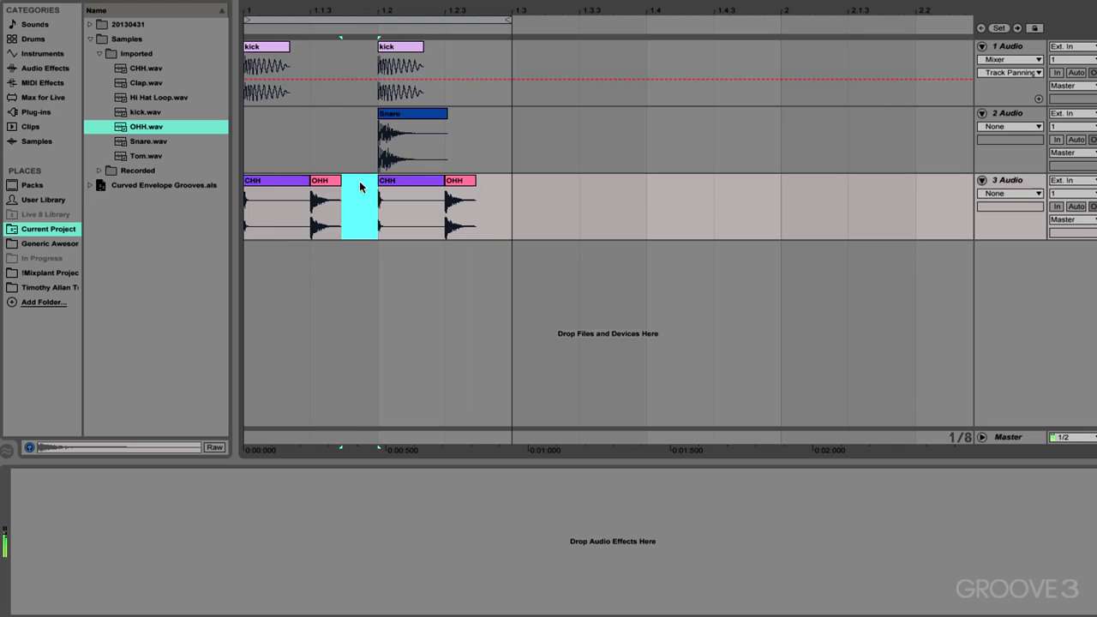
Show Track Volume automation on 2 Audio and 3 Audio, and place Tom.wav at 1.2.3 on a new track.
click(1095, 194)
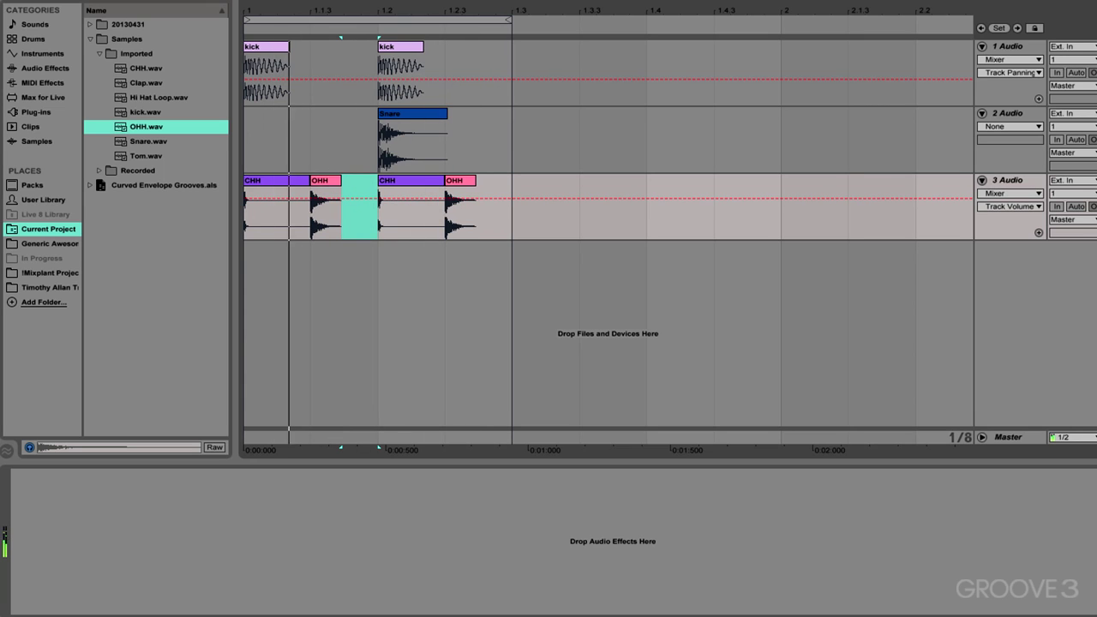
click(1095, 126)
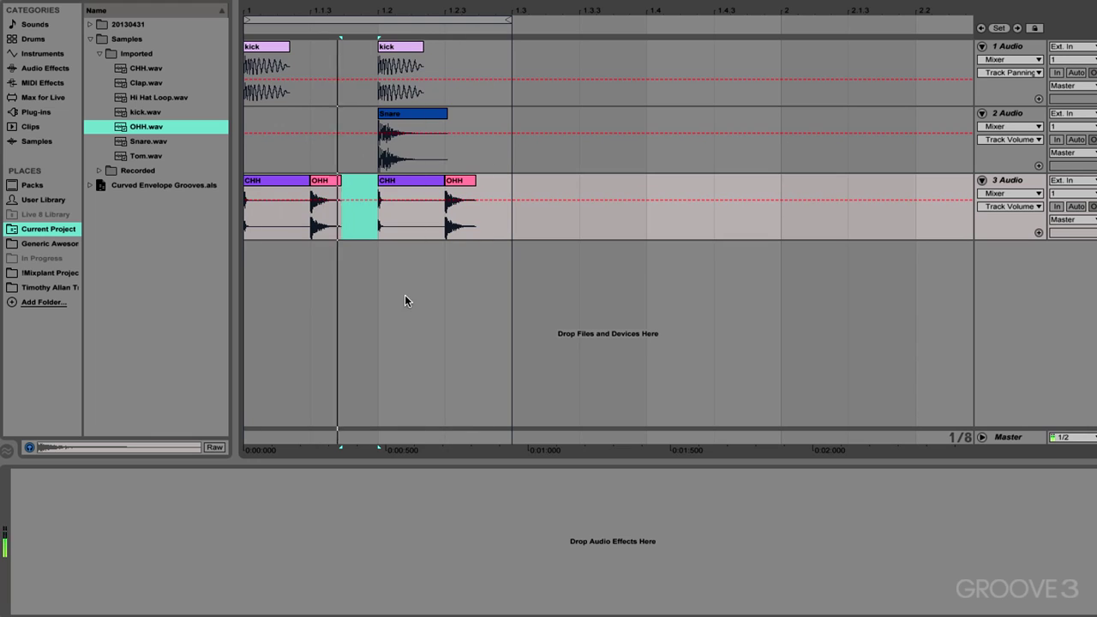
click(145, 156)
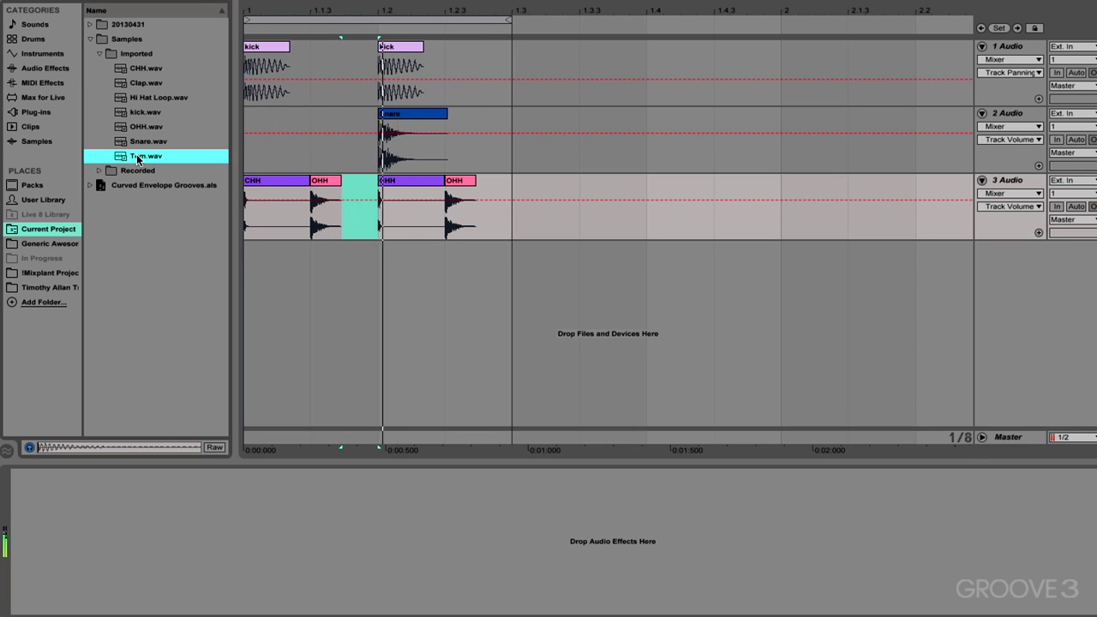
drag(146, 156, 420, 274)
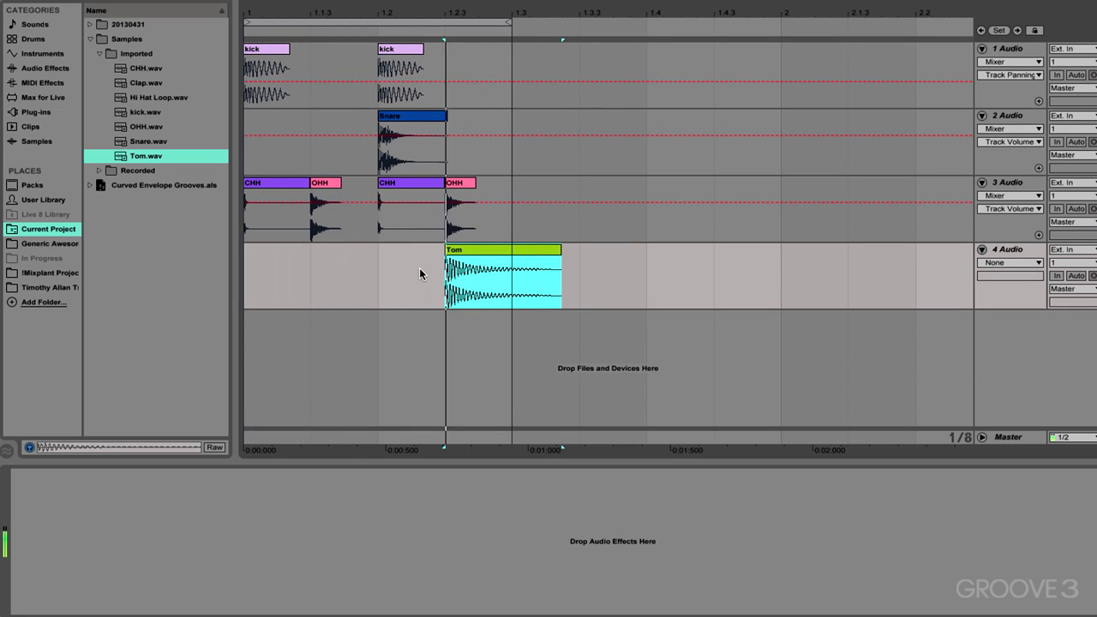
Shorten both CHH clips on 3 Audio from their ends so each leaves a gap before the following OHH.
click(300, 181)
shift+click(421, 172)
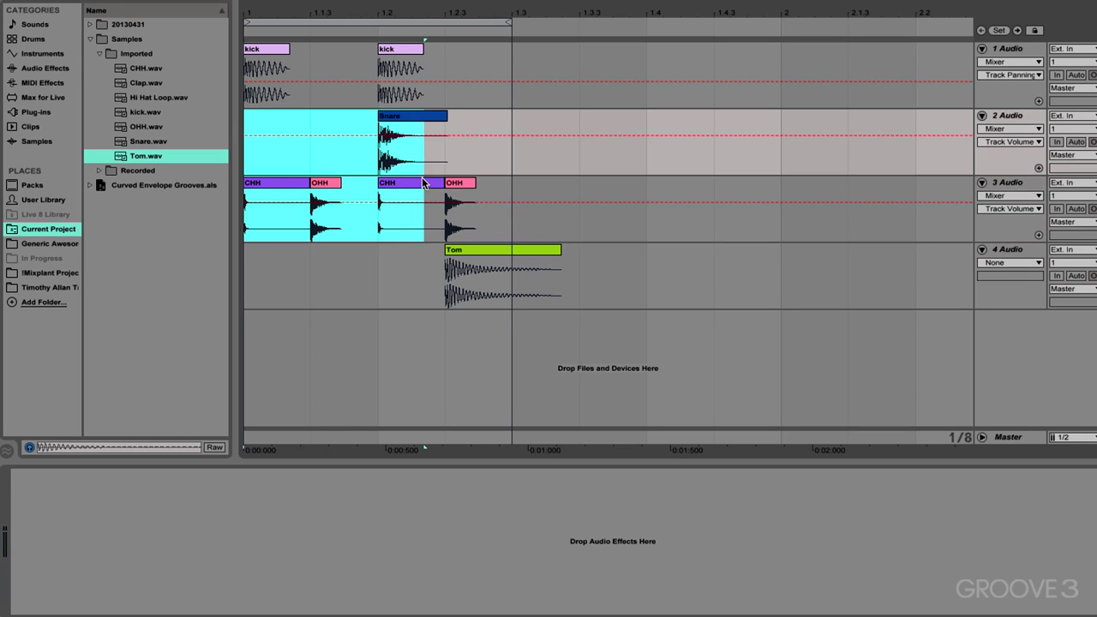
click(421, 180)
shift+click(278, 182)
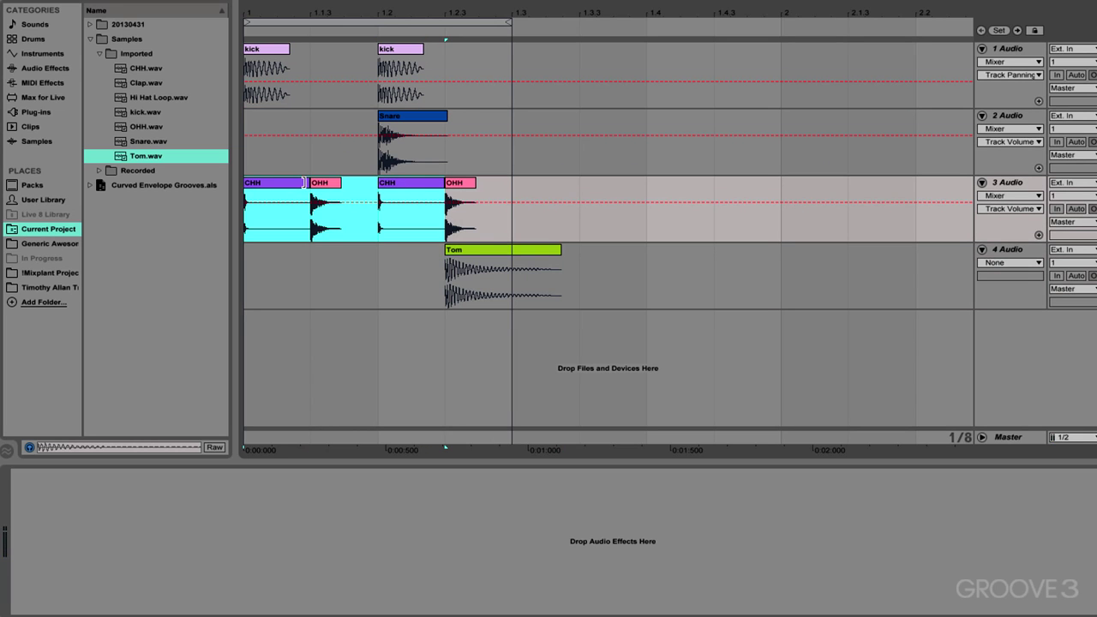
click(298, 183)
drag(305, 182, 277, 188)
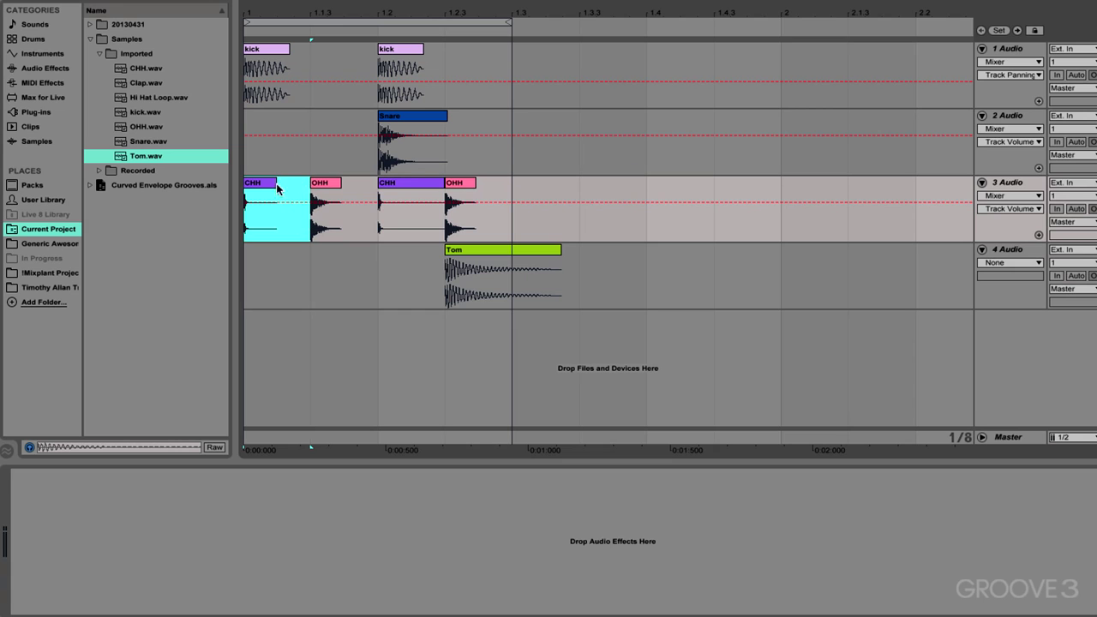
click(426, 179)
drag(443, 182, 400, 181)
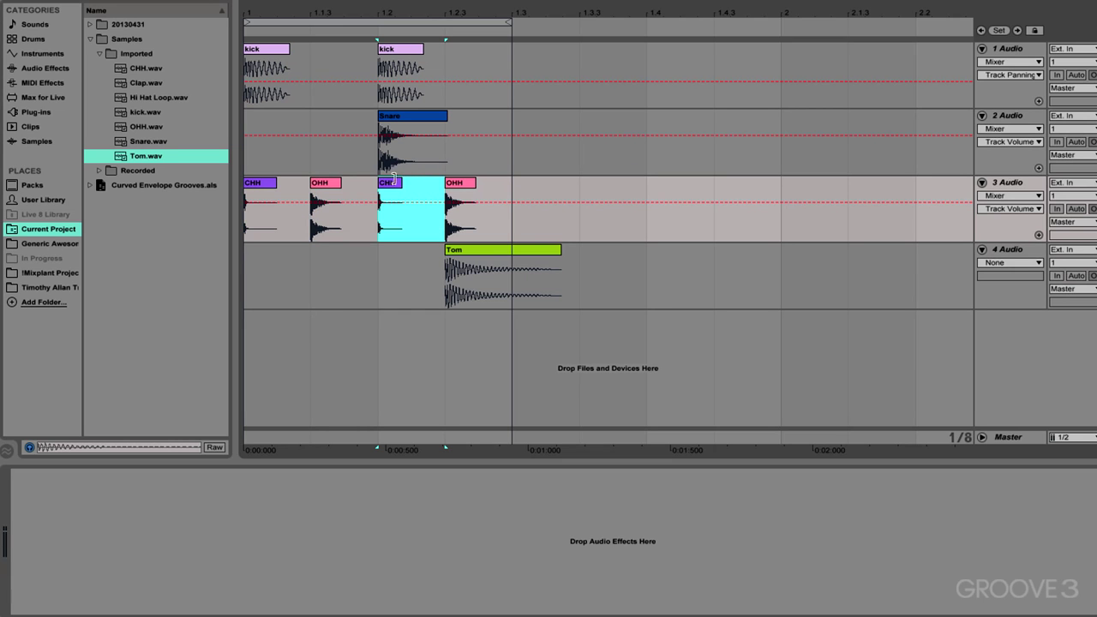
Zoom in on the arrangement, select the Tom clip and display Fades on the 4 Audio track.
mouse_move(248, 12)
mouse_down()
mouse_move(248, 107)
mouse_move(248, 21)
mouse_up()
click(533, 247)
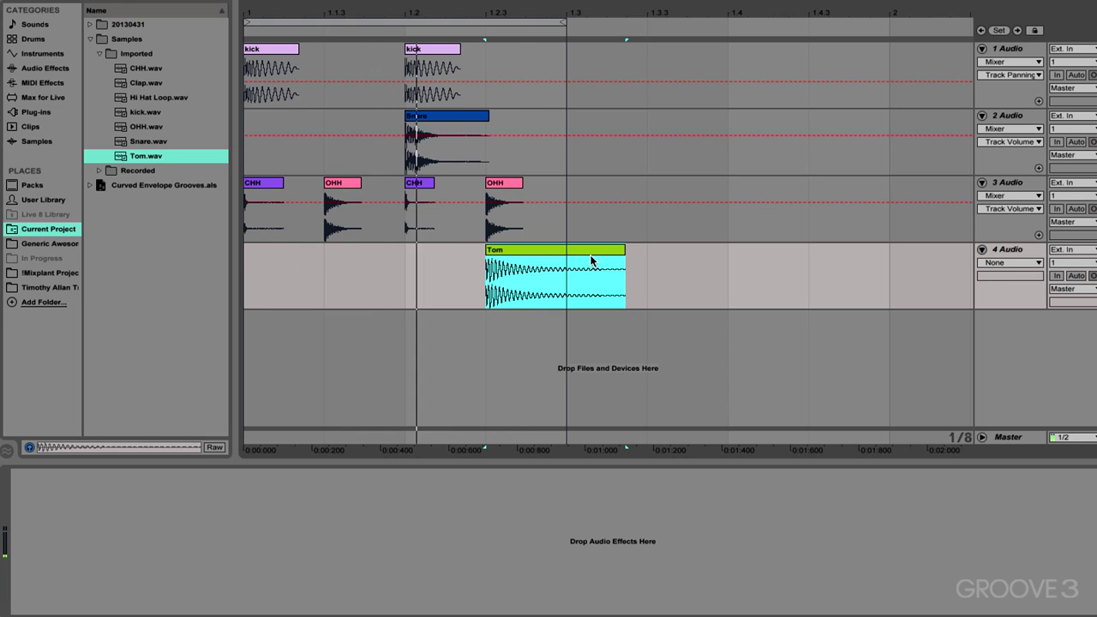
click(1011, 265)
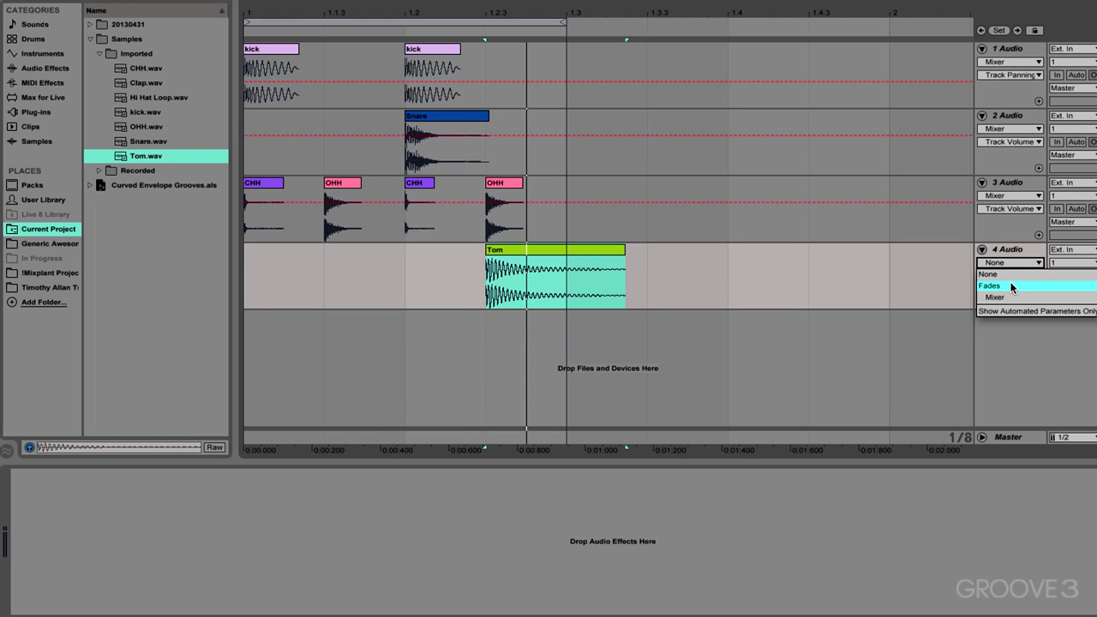
click(1011, 287)
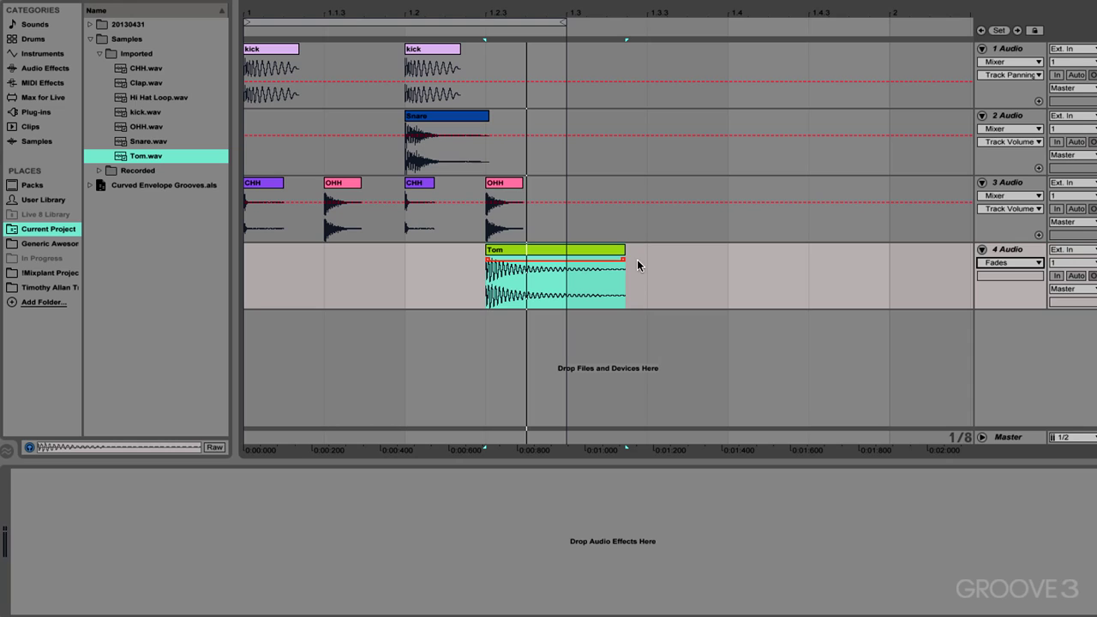
Trim the Tom clip to end at 1.3 and give it a curved fade-out.
mouse_move(624, 265)
mouse_down()
mouse_move(580, 261)
mouse_move(591, 253)
mouse_up()
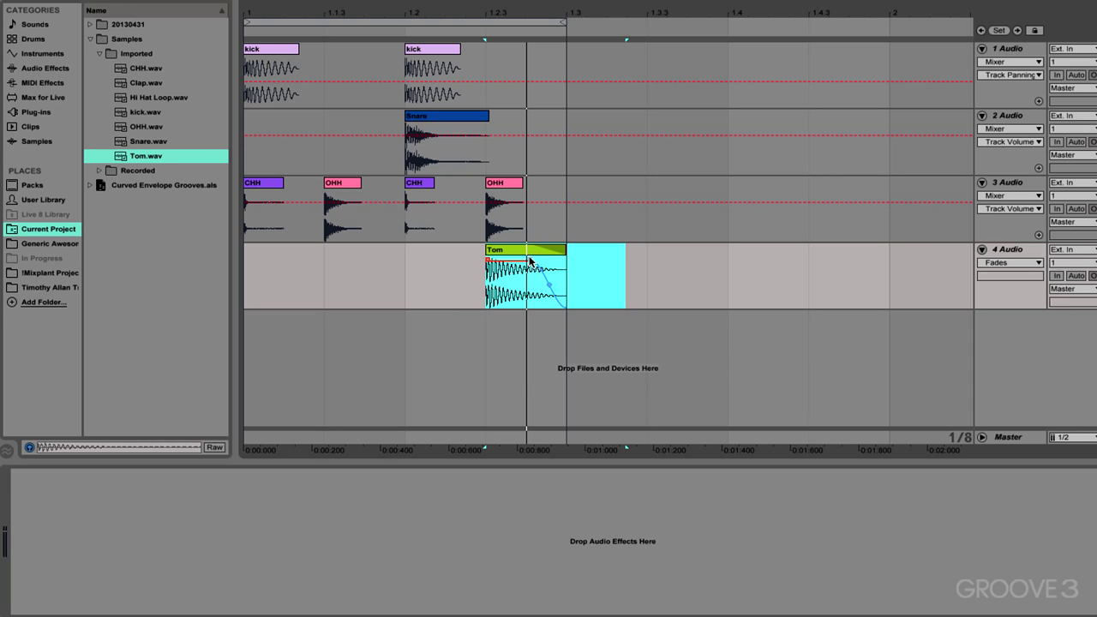
drag(530, 260, 551, 275)
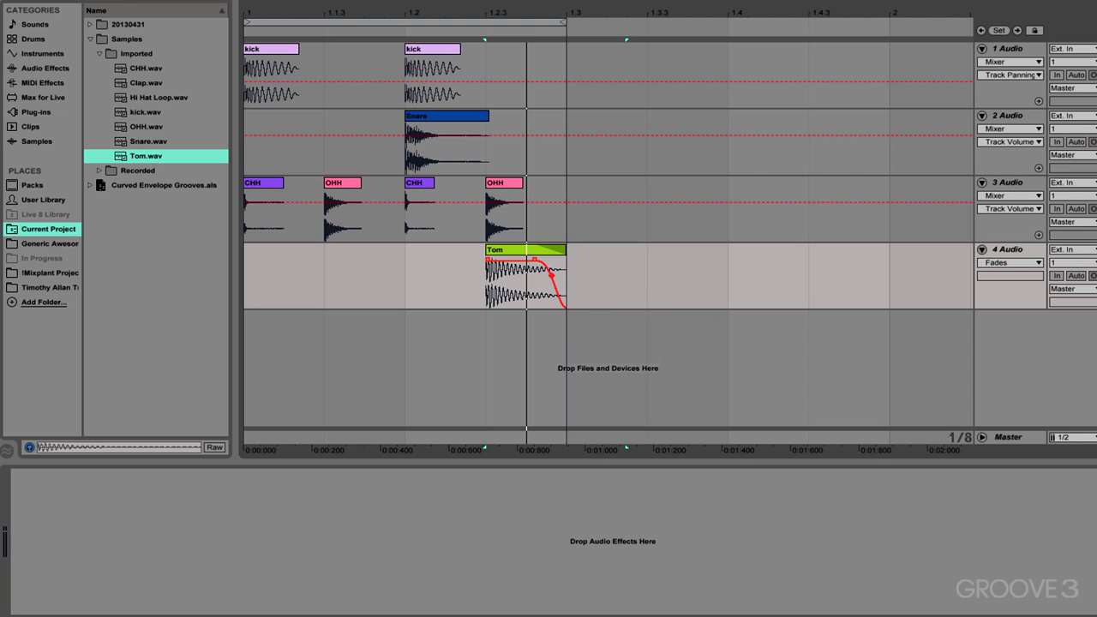
Switch 4 Audio to its Mixer Track Volume automation and back to Fades to compare the two displays.
click(1096, 263)
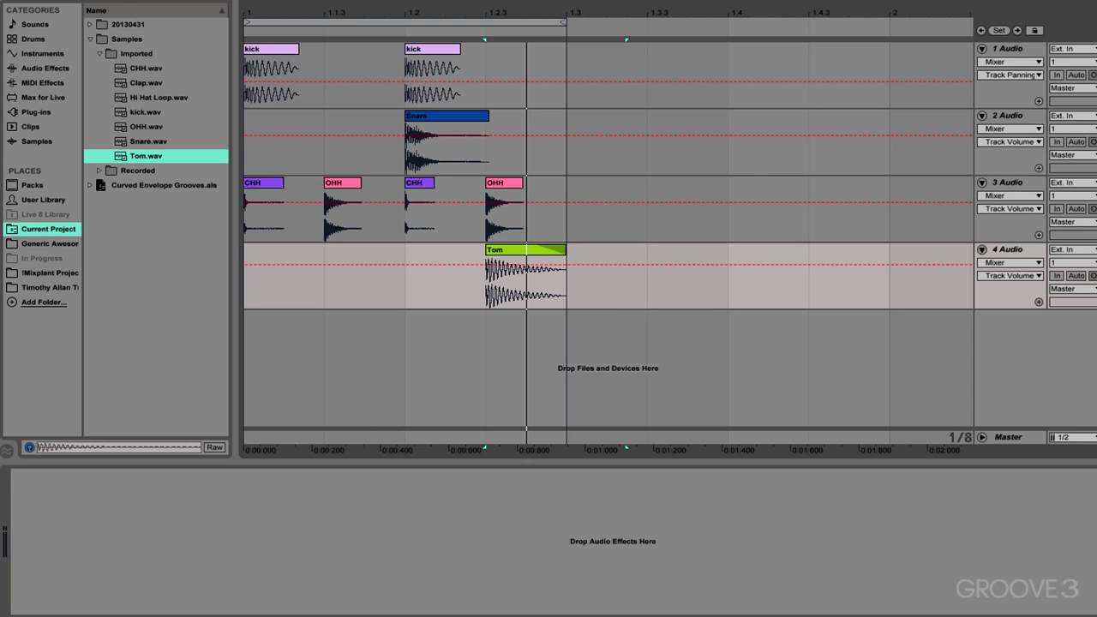
click(1009, 264)
click(992, 289)
click(1017, 251)
click(1015, 262)
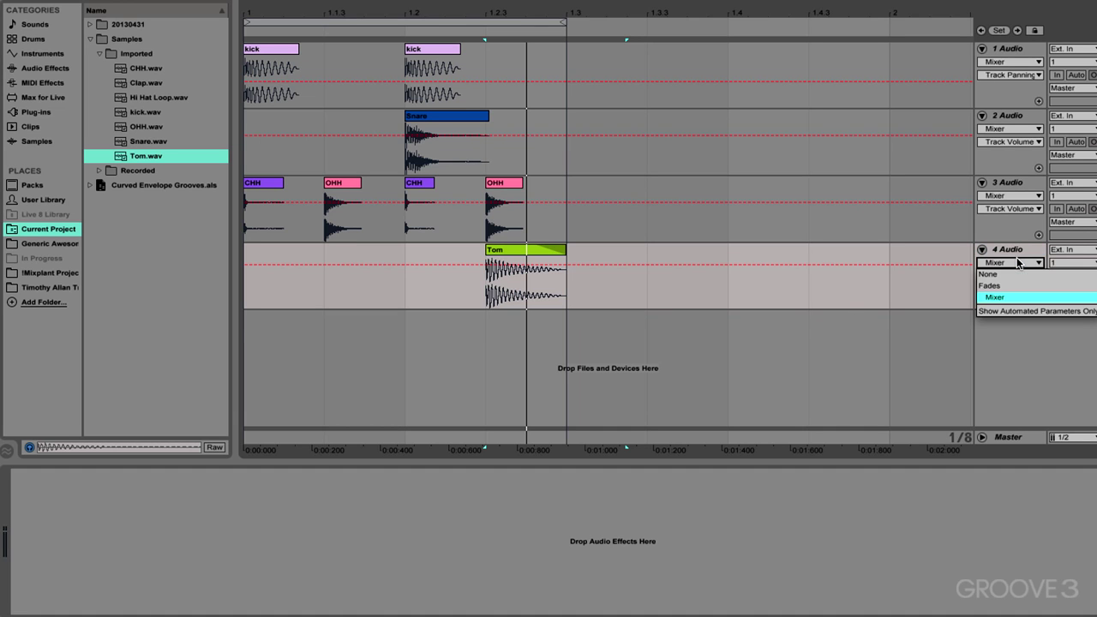
click(1012, 288)
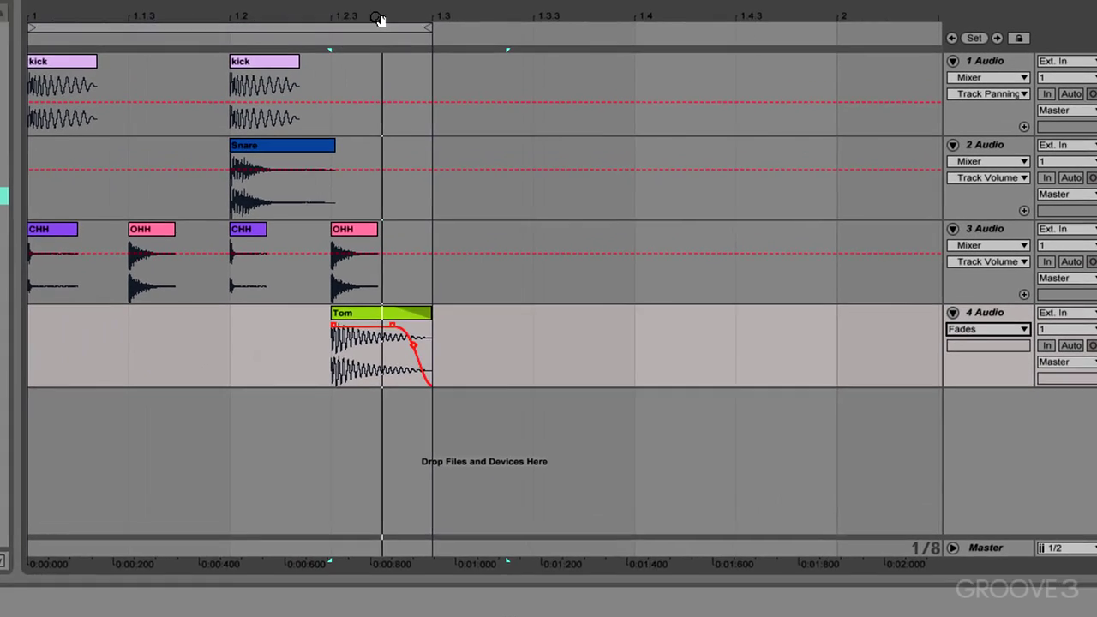
Lengthen the Tom clip's fade-out back to near the clip's start and reshape its curve.
drag(525, 15, 688, 19)
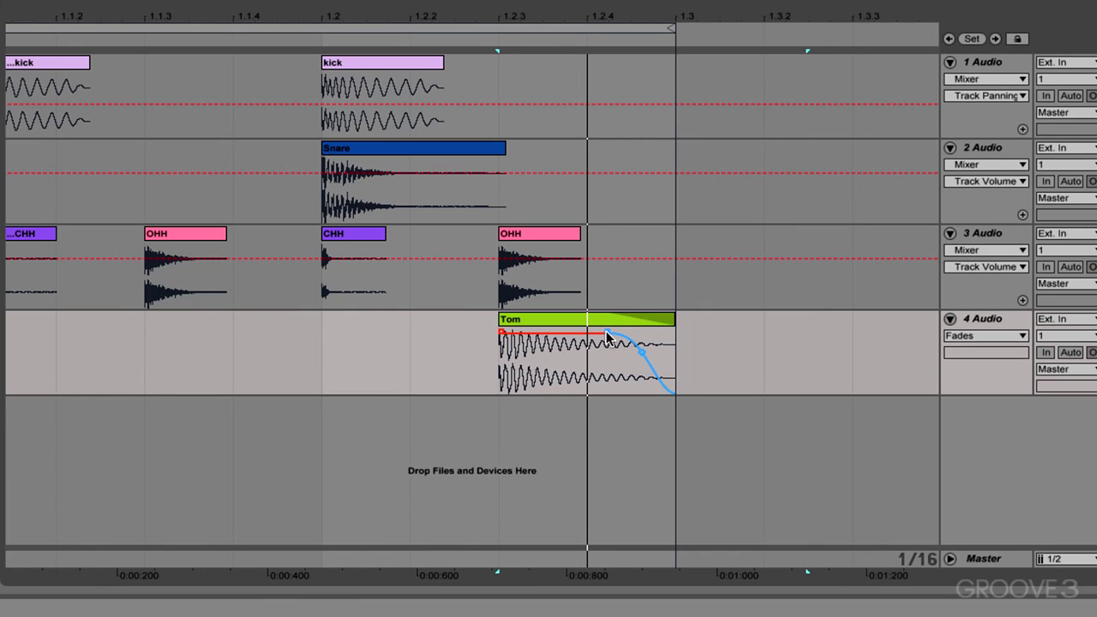
drag(607, 336, 618, 383)
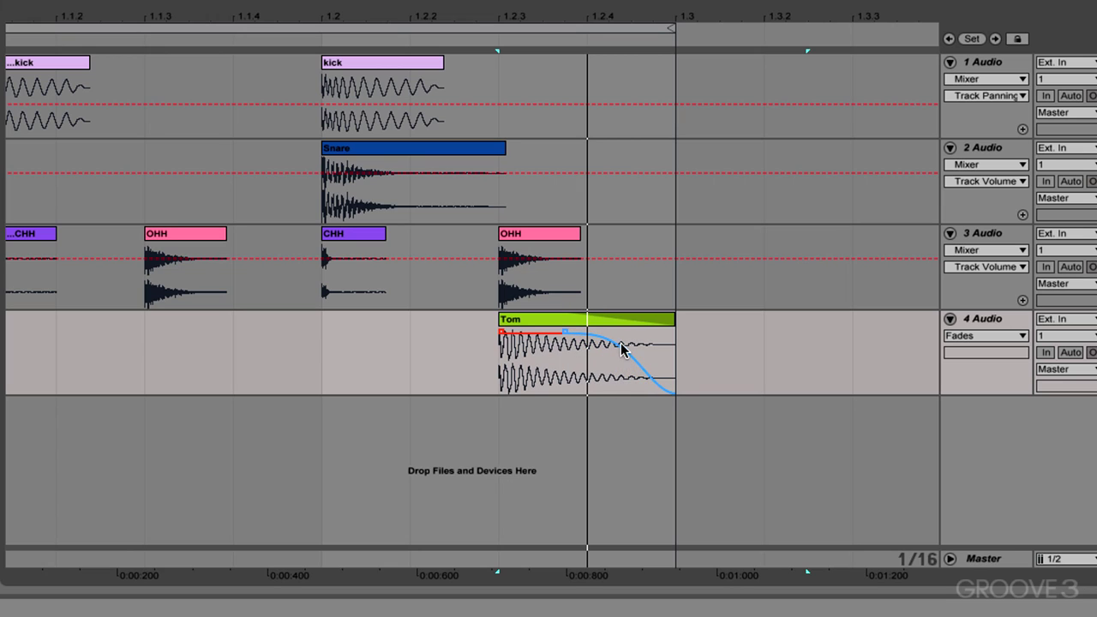
drag(620, 342, 521, 331)
mouse_move(595, 354)
mouse_down()
mouse_move(572, 387)
mouse_move(521, 386)
mouse_move(622, 350)
mouse_move(614, 356)
mouse_up()
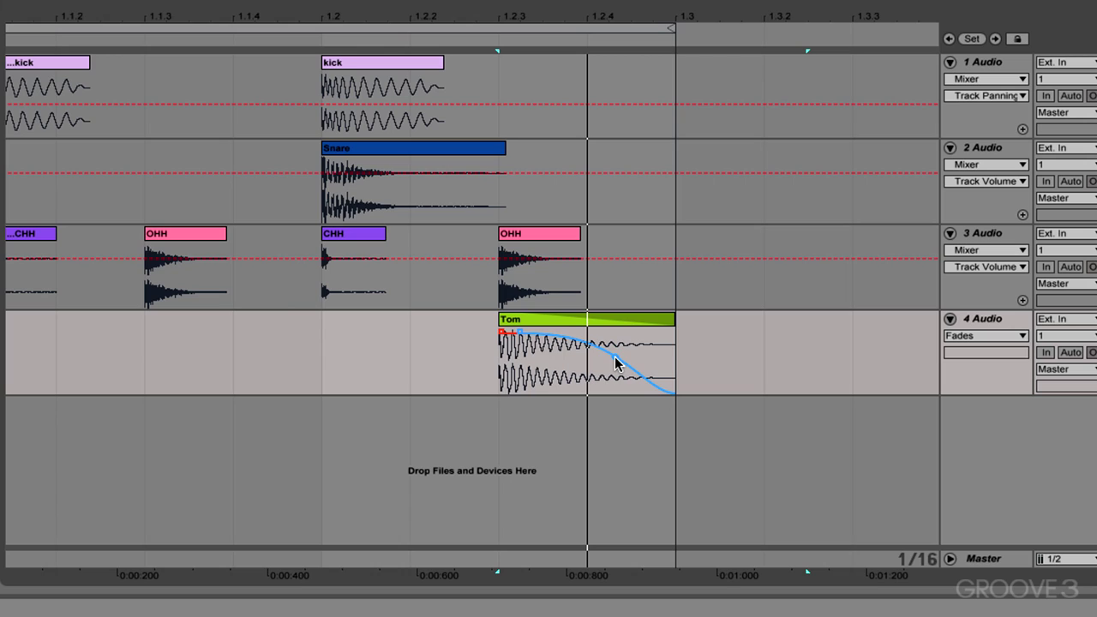
drag(615, 356, 588, 351)
Remove the Tom clip's fade-out, and recreate it from just before 1.2.4 while the loop plays.
drag(520, 332, 702, 292)
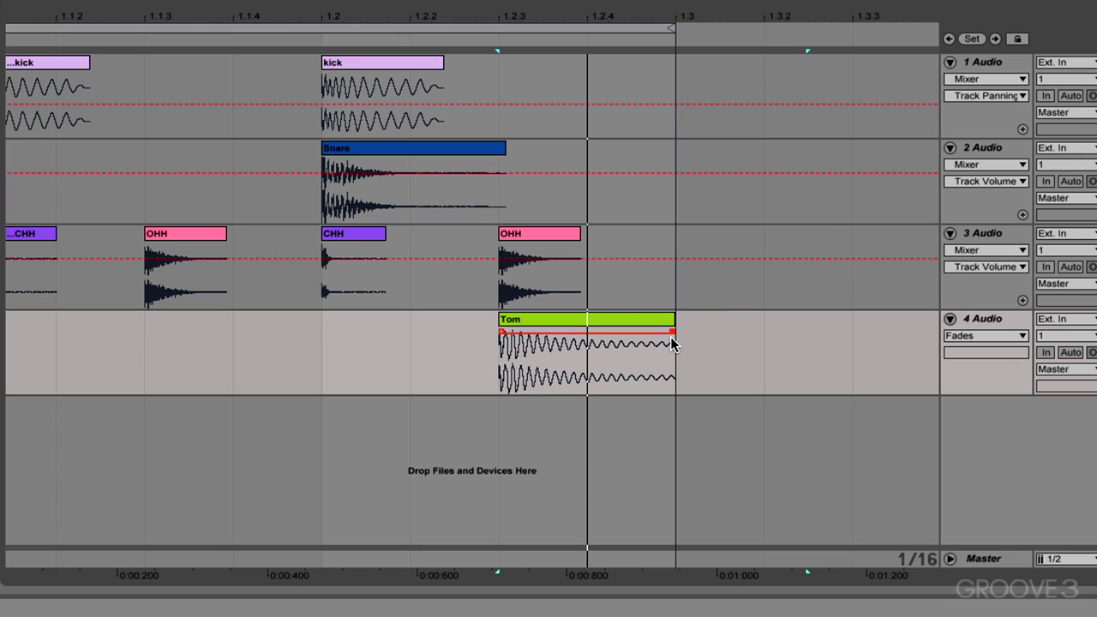
key(space)
drag(669, 331, 570, 323)
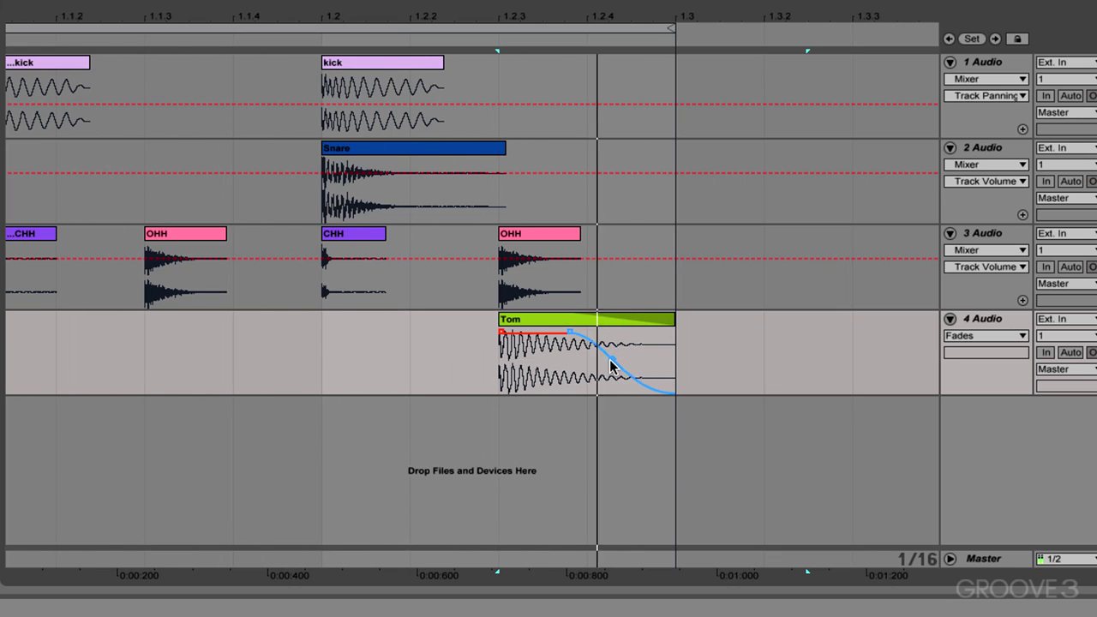
Reshape the Tom clip's fade-out to start about midway between 1.2.3 and 1.2.4 and drop off earlier along an S-curve.
drag(606, 365, 642, 319)
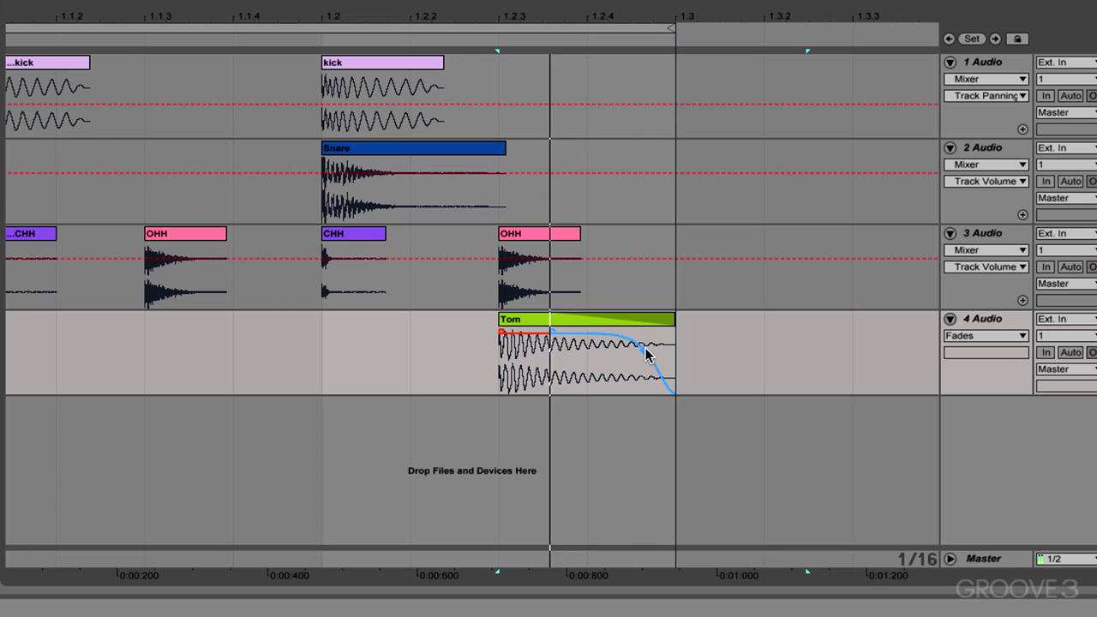
drag(640, 353, 592, 334)
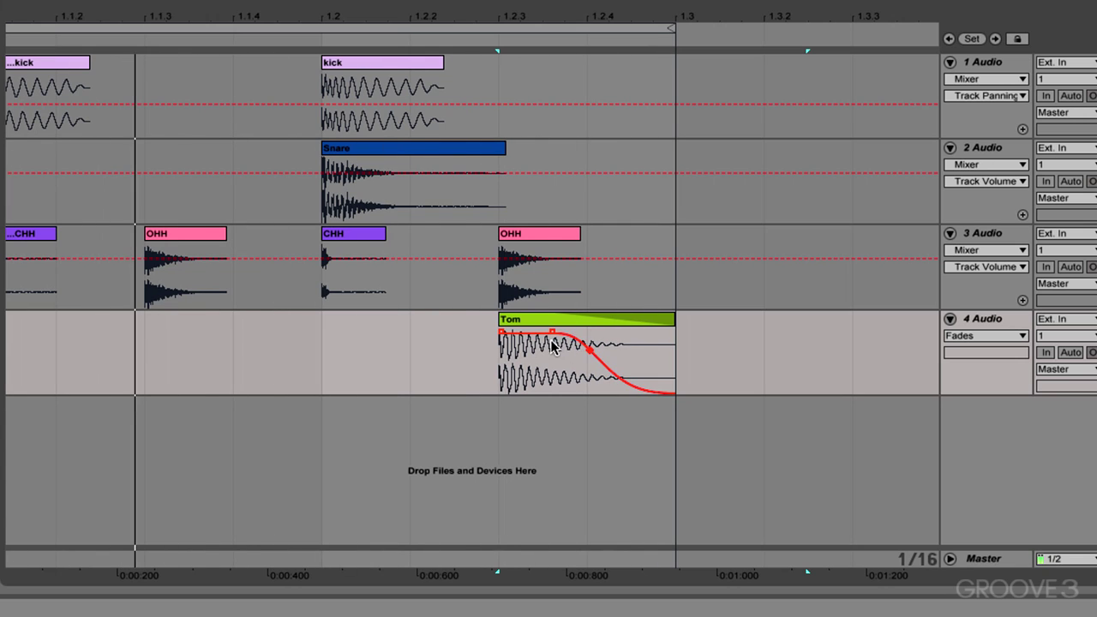
mouse_move(552, 331)
mouse_down()
mouse_move(509, 324)
mouse_move(546, 328)
mouse_up()
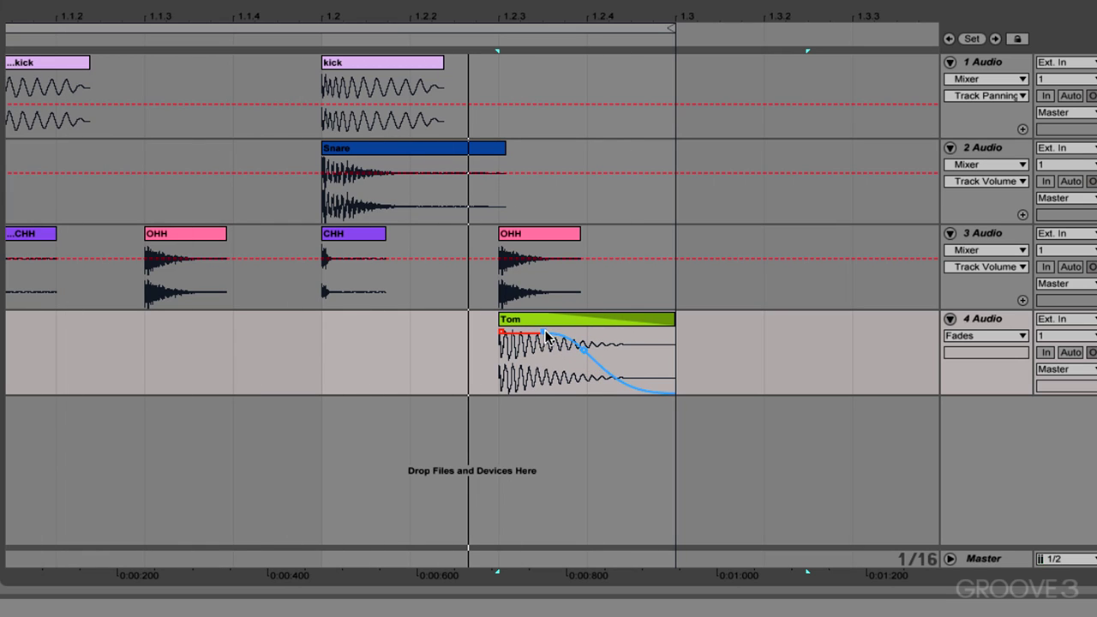
Shorten the arrangement loop to one beat, from 1 to 1.2.
click(542, 233)
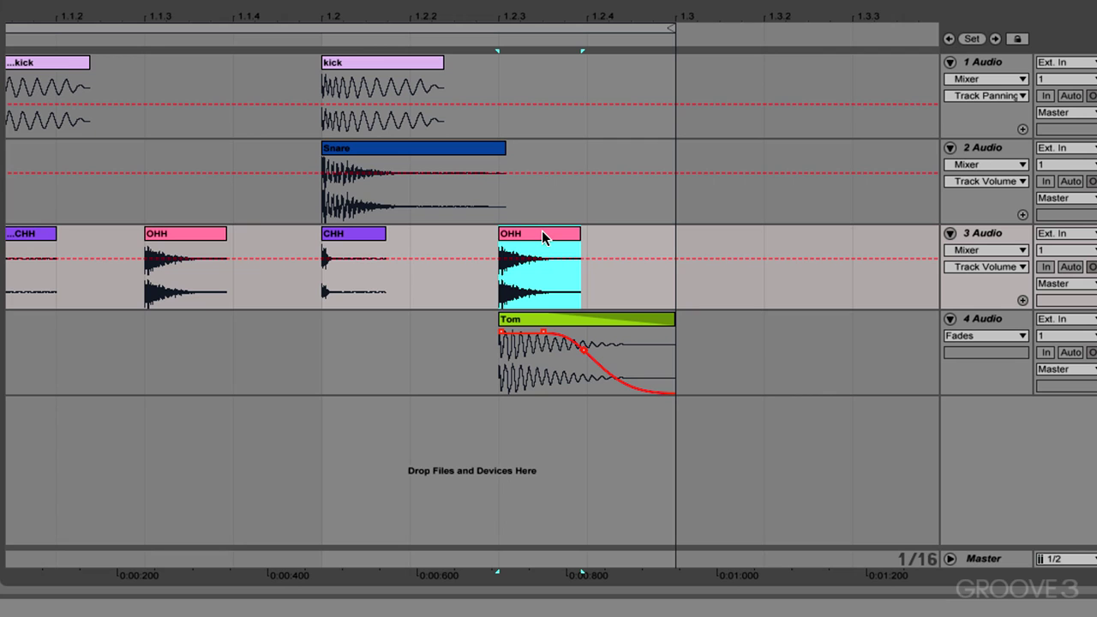
click(554, 29)
key(super+Down)
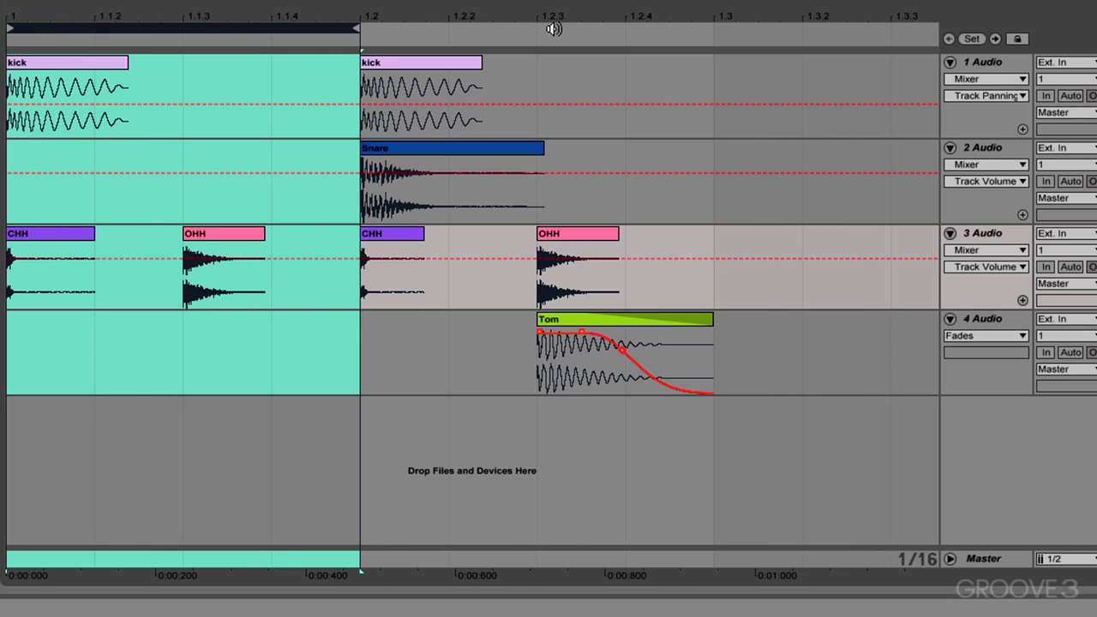
Show Fades on 3 Audio and give the first OHH clip a steep fade-out from just after its start while the loop plays.
click(213, 233)
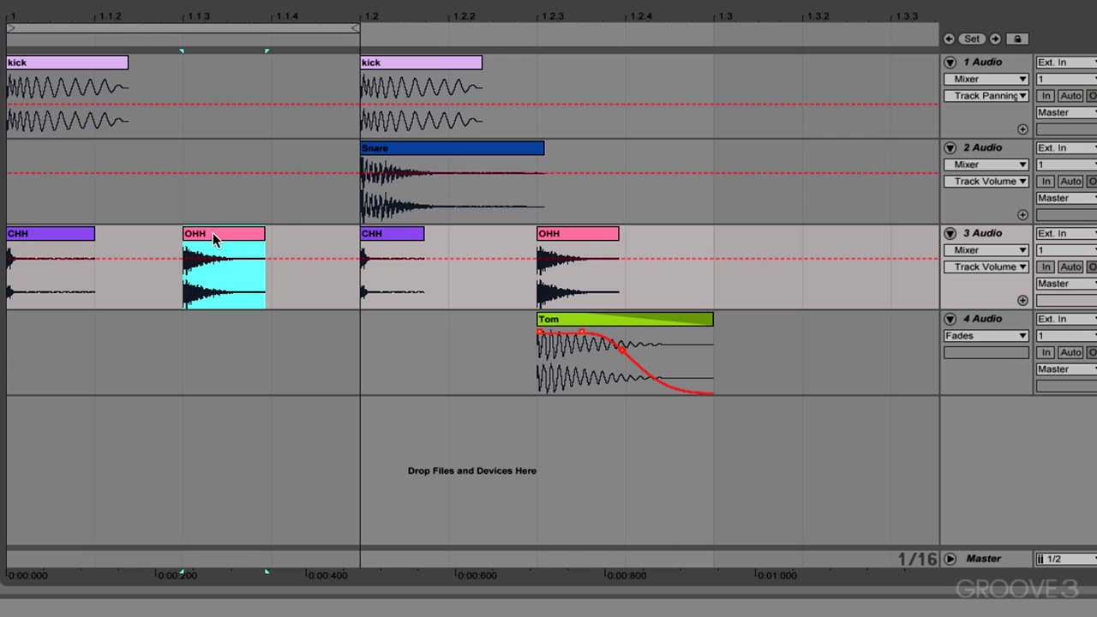
click(974, 248)
click(969, 274)
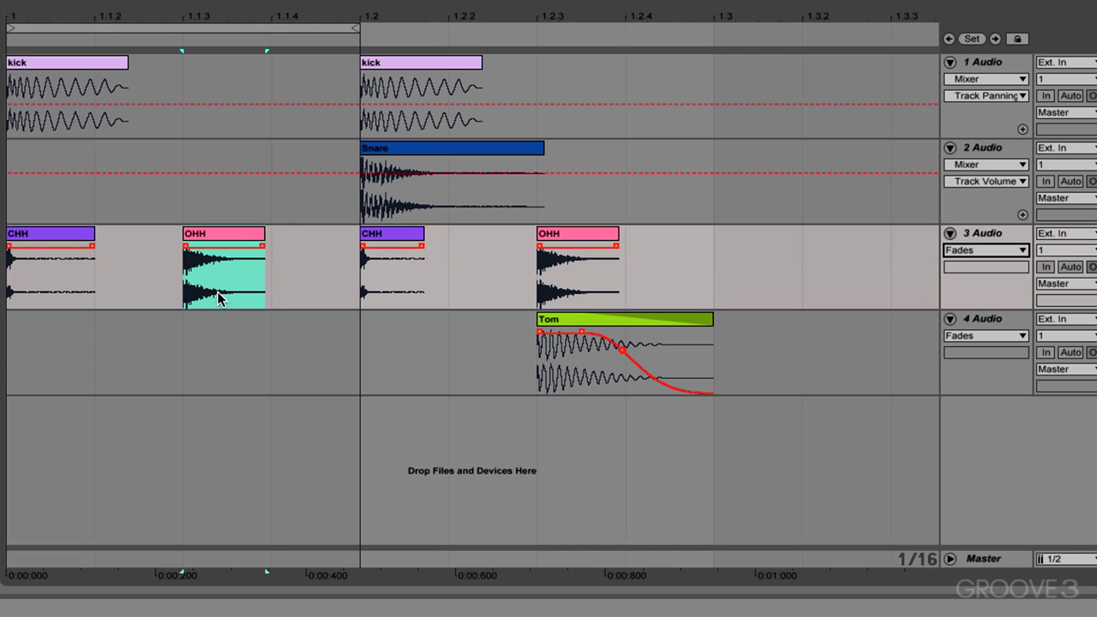
key(space)
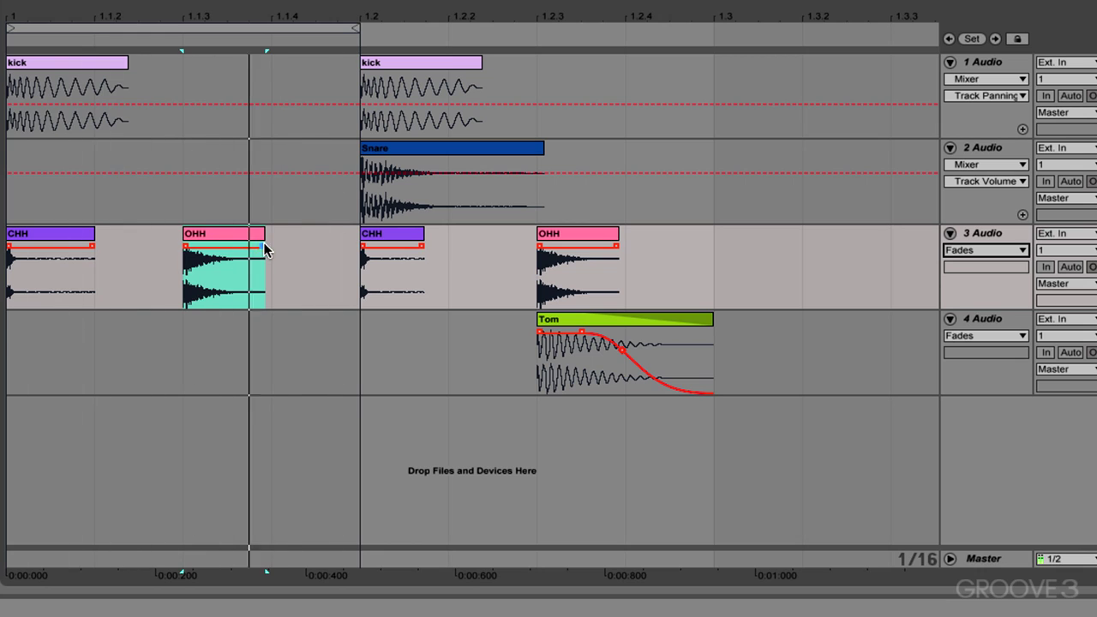
drag(265, 248, 195, 247)
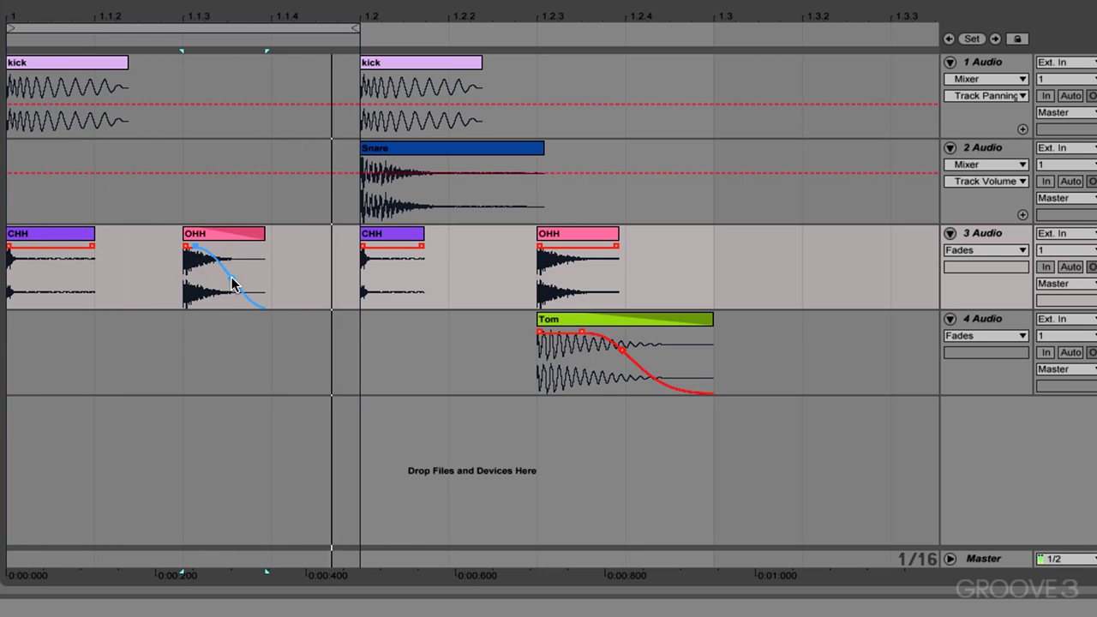
drag(231, 285, 209, 286)
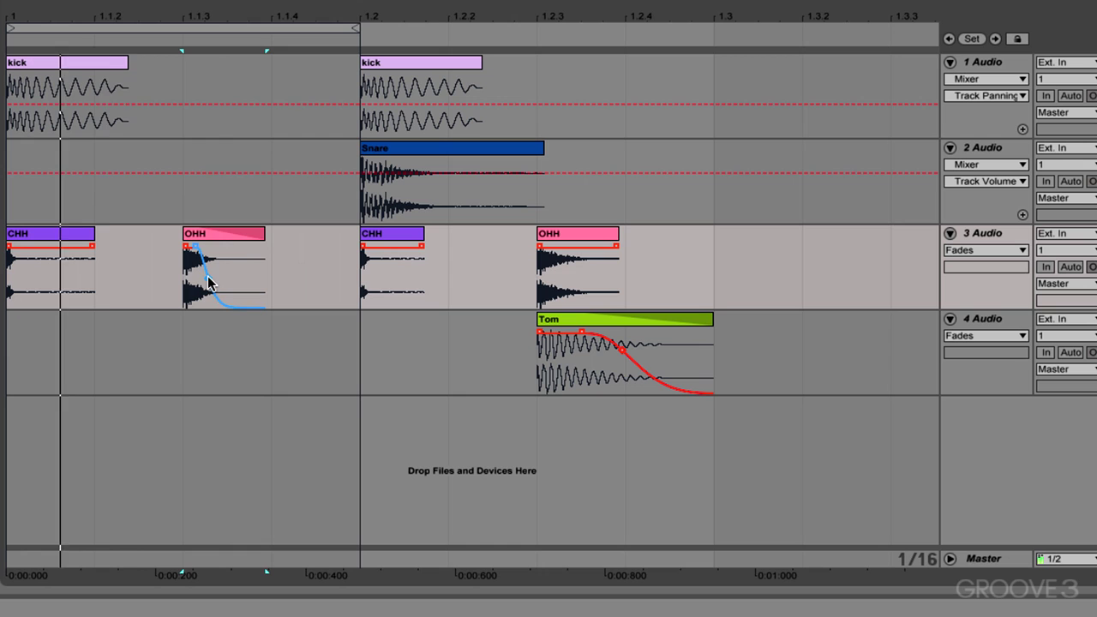
Refine the first OHH clip's fade-out with a lower curve midpoint and a start point slightly after 1.1.3.
drag(148, 23, 214, 33)
drag(266, 247, 261, 246)
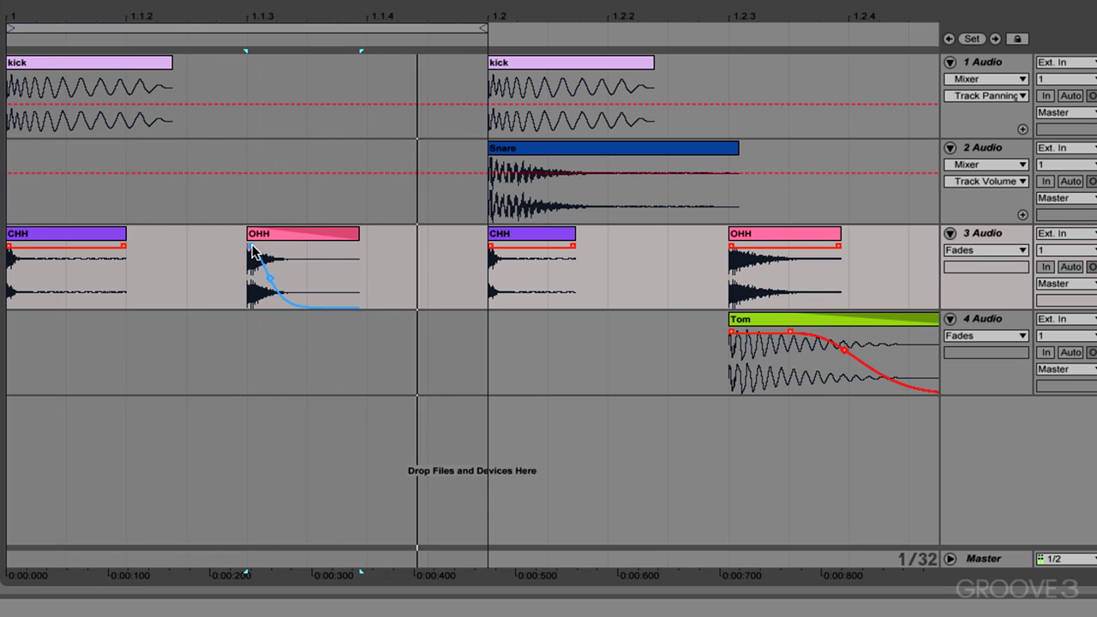
mouse_move(269, 279)
mouse_down()
mouse_move(265, 290)
mouse_move(299, 283)
mouse_move(312, 257)
mouse_move(296, 298)
mouse_move(269, 300)
mouse_move(278, 293)
mouse_up()
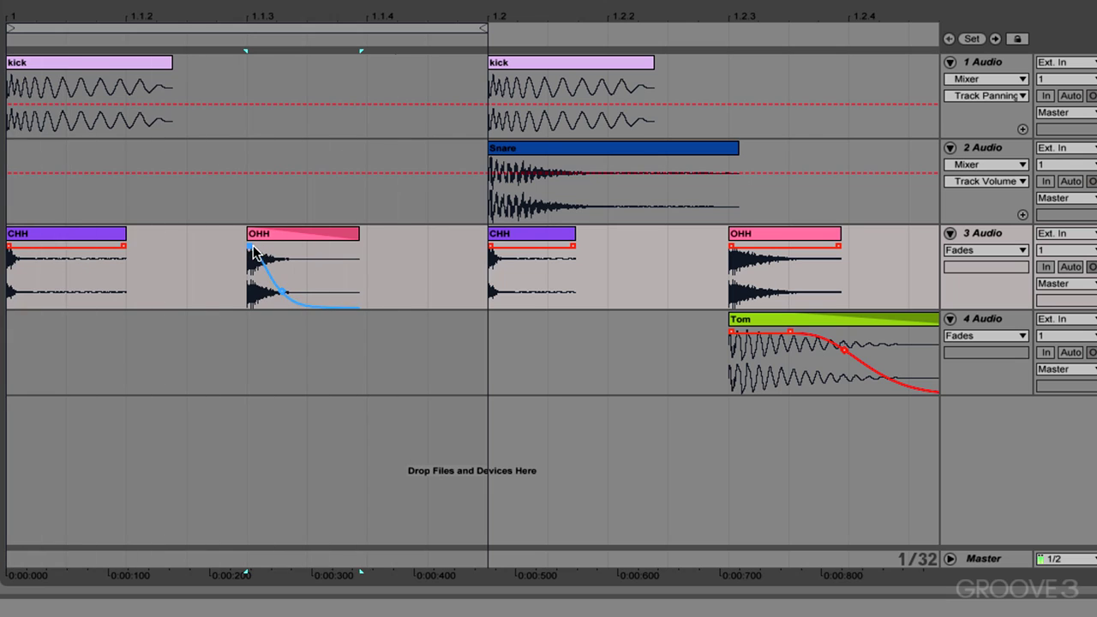
drag(253, 248, 275, 248)
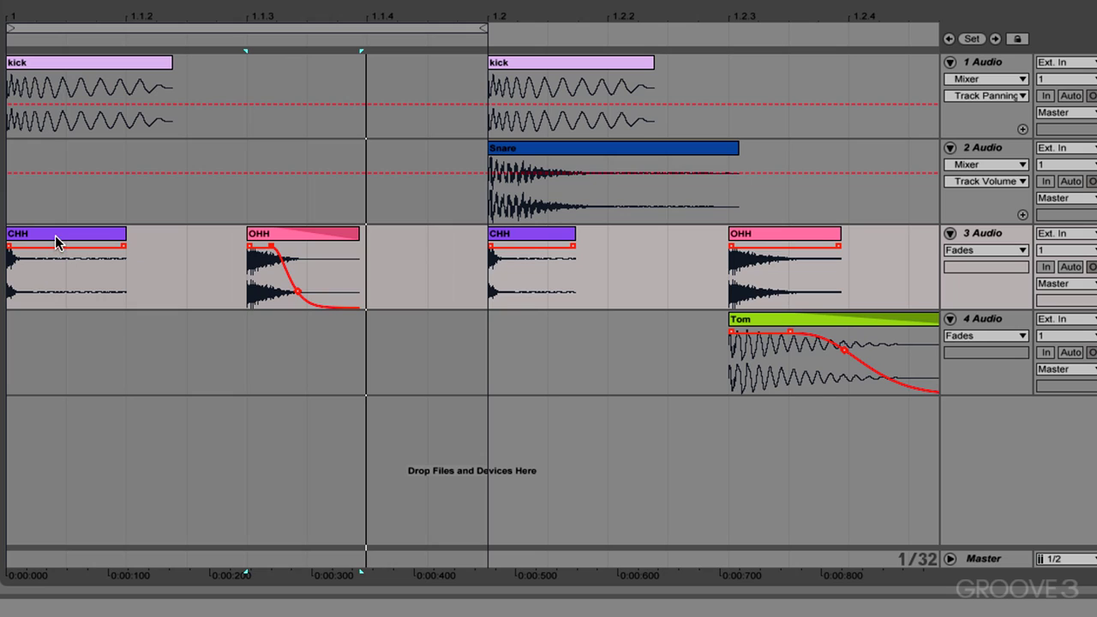
Trim the first CHH clip to end halfway between 1 and 1.1.2, and double the loop to span 1 to 1.3.
drag(125, 240, 84, 243)
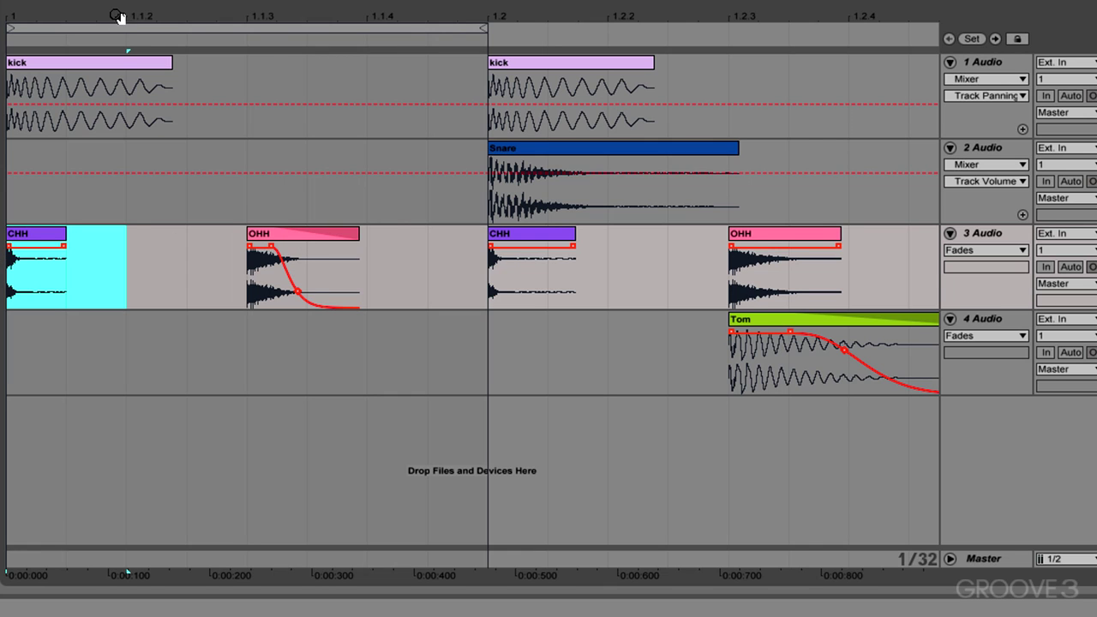
drag(118, 16, 84, 15)
click(83, 29)
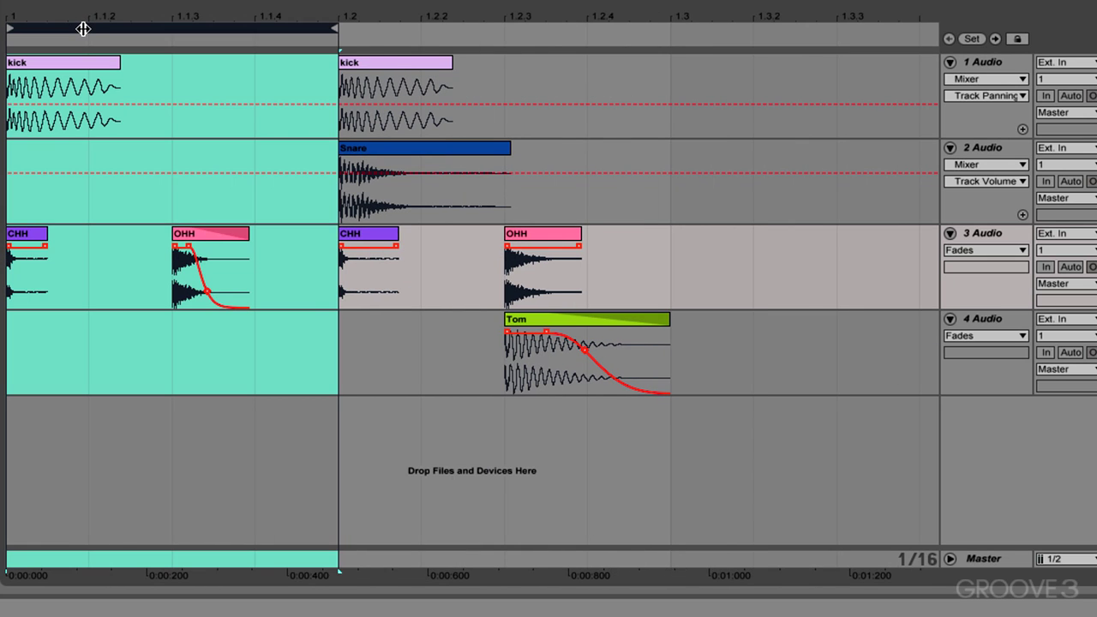
key(ctrl+Up)
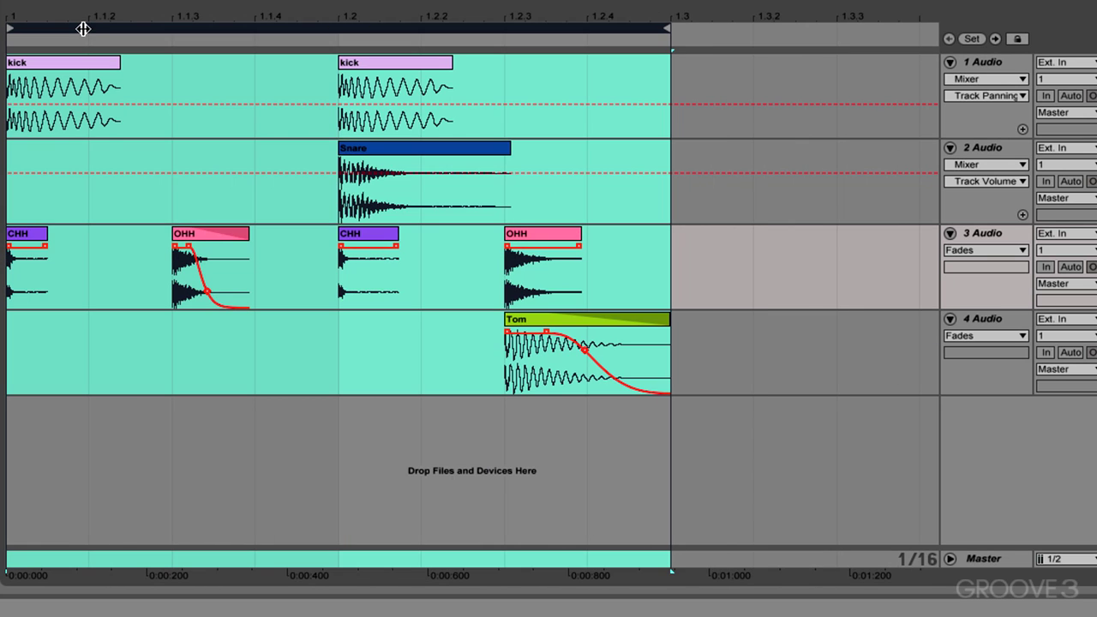
Add a fade-out to the second OHH clip, starting just after 1.2.3 and ending at the clip's end.
click(193, 240)
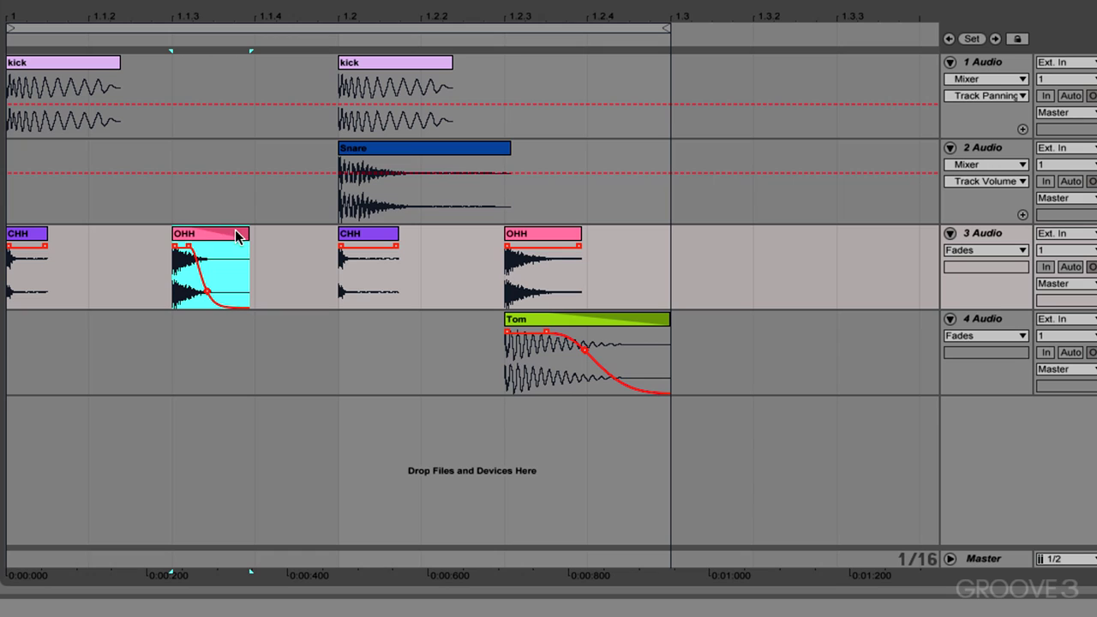
click(539, 237)
drag(582, 248, 523, 250)
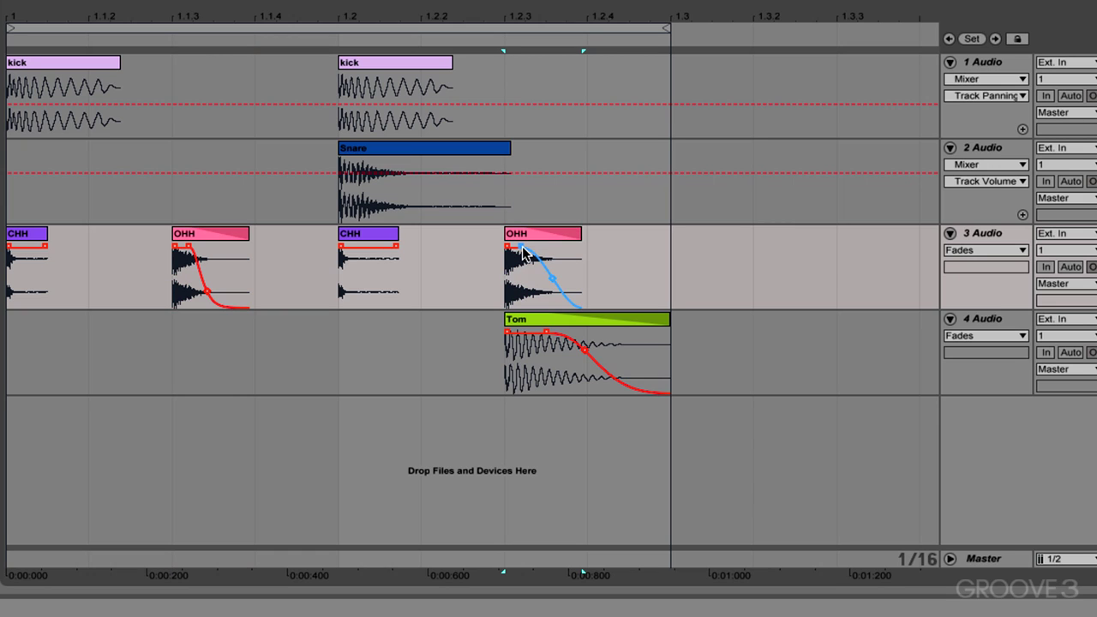